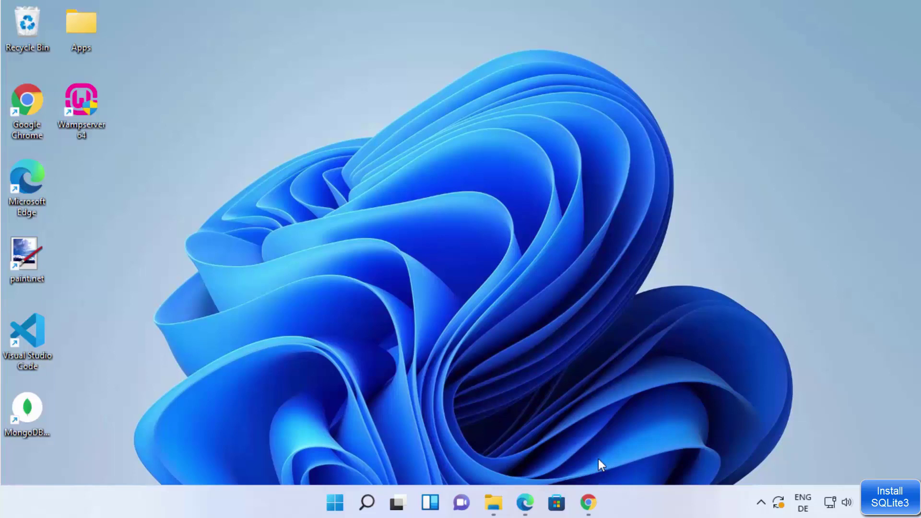
Step: Return to Chrome's Google results for sqlite and open the SQLite Home Page result
click(590, 504)
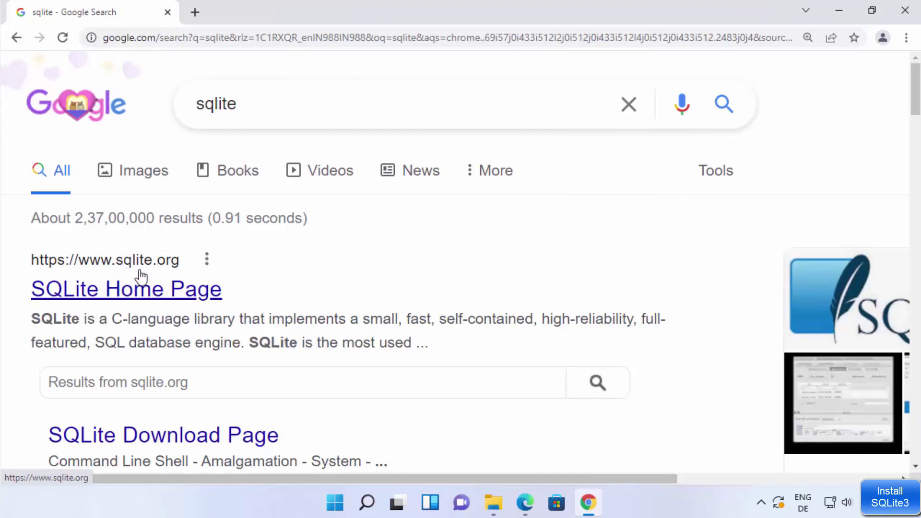
click(154, 289)
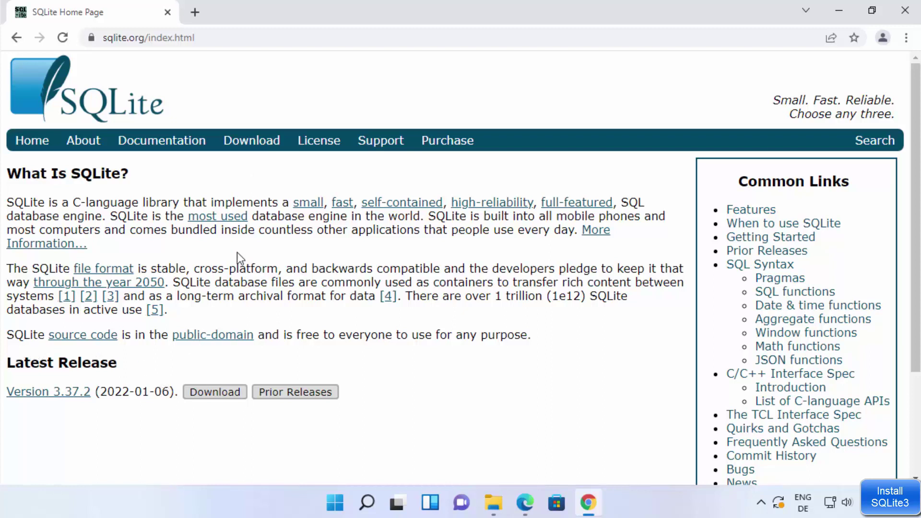
Step: Download sqlite-tools-win32-x86-3370200.zip from the Download page's Precompiled Binaries for Windows section
click(264, 148)
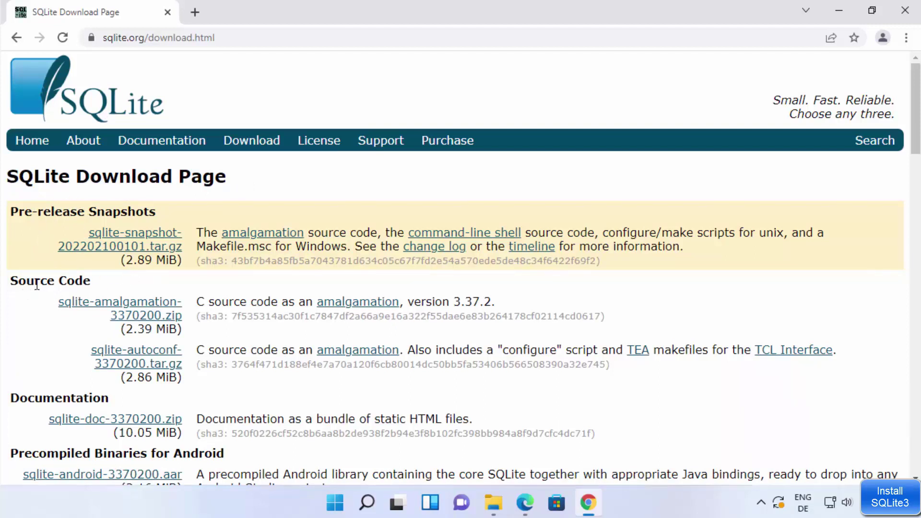
drag(25, 284, 57, 292)
drag(29, 401, 55, 390)
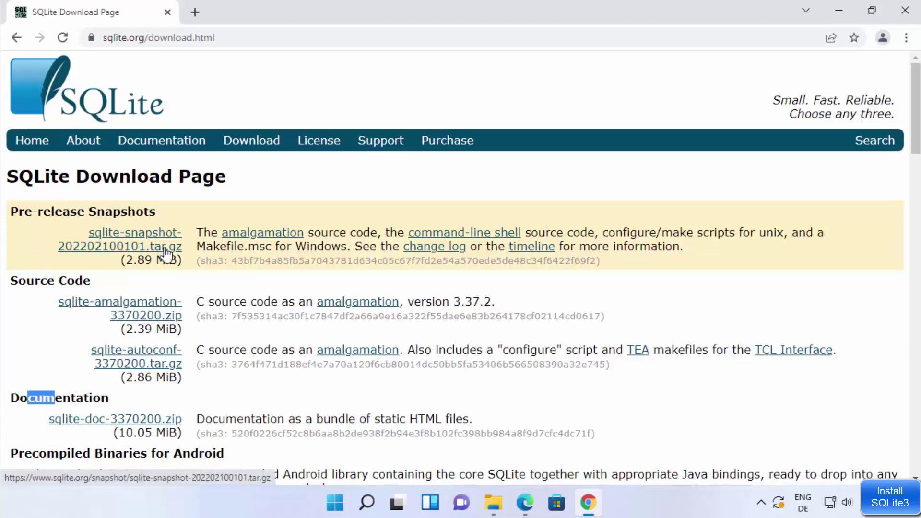
scroll(166, 252, down, 3)
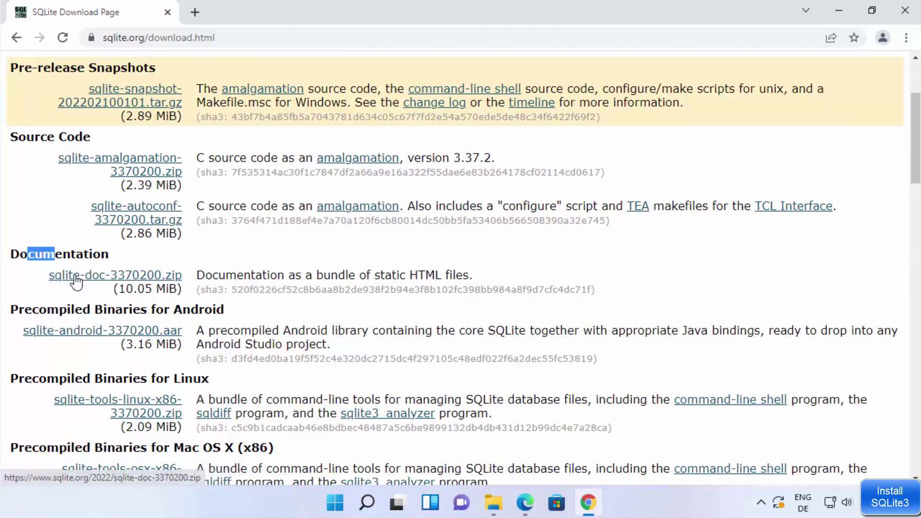
scroll(76, 282, down, 6)
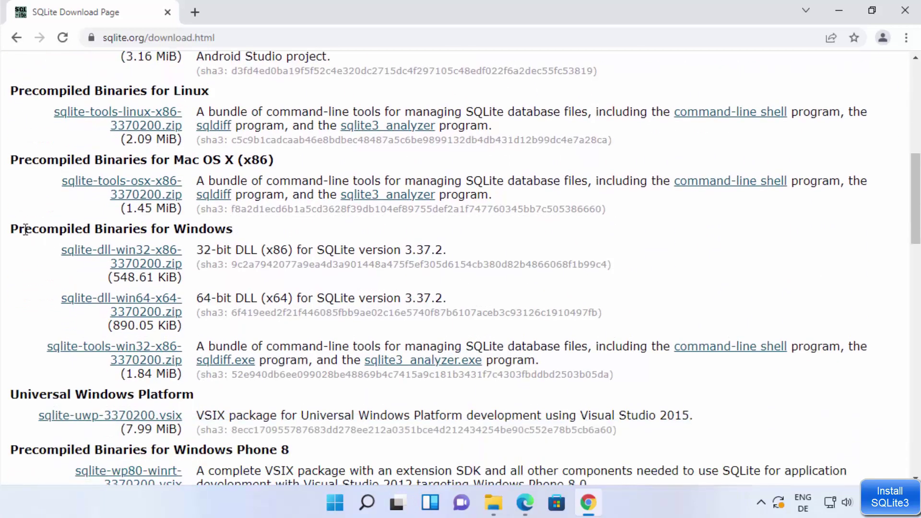
drag(25, 228, 214, 225)
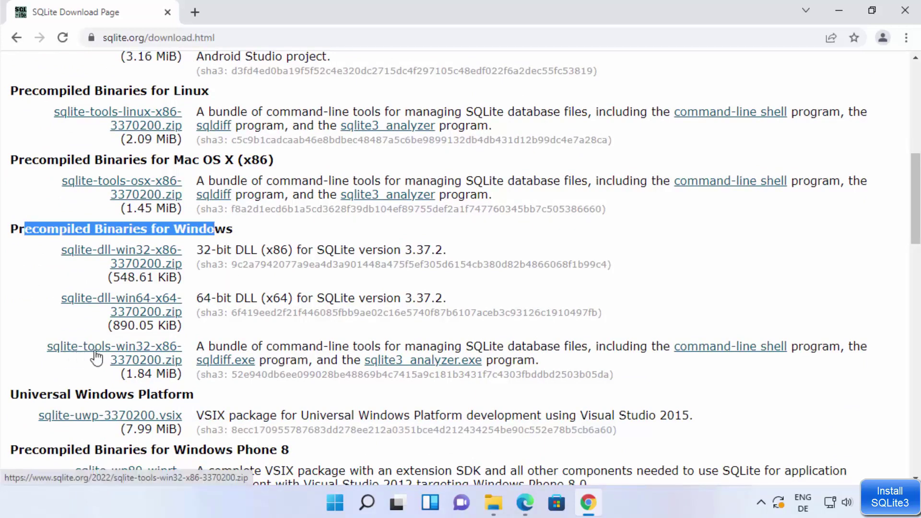
click(57, 374)
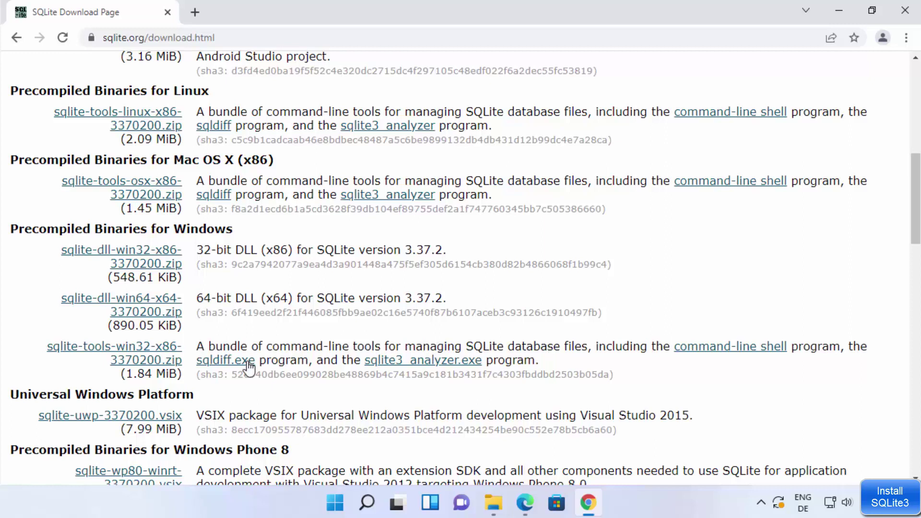
click(110, 351)
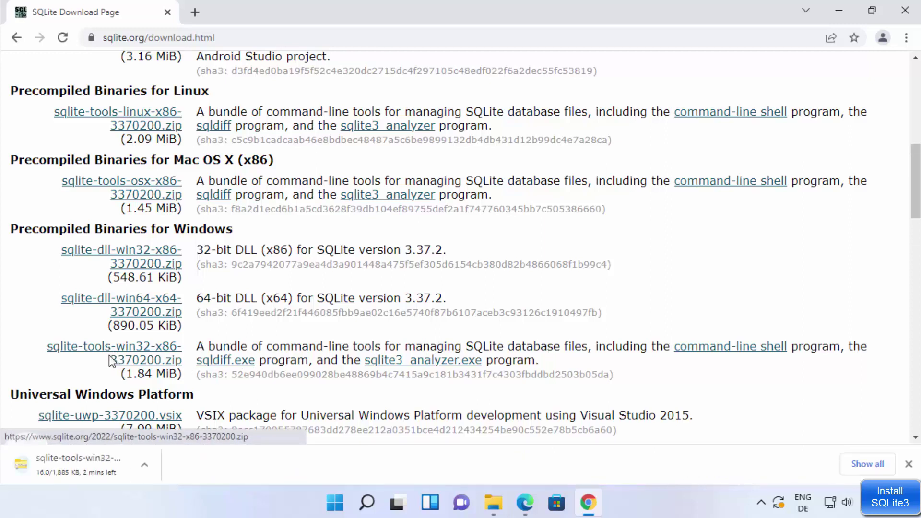
Step: Show the downloaded zip in Downloads and extract it into the suggested sqlite-tools-win32-x86-3370200 folder
click(156, 468)
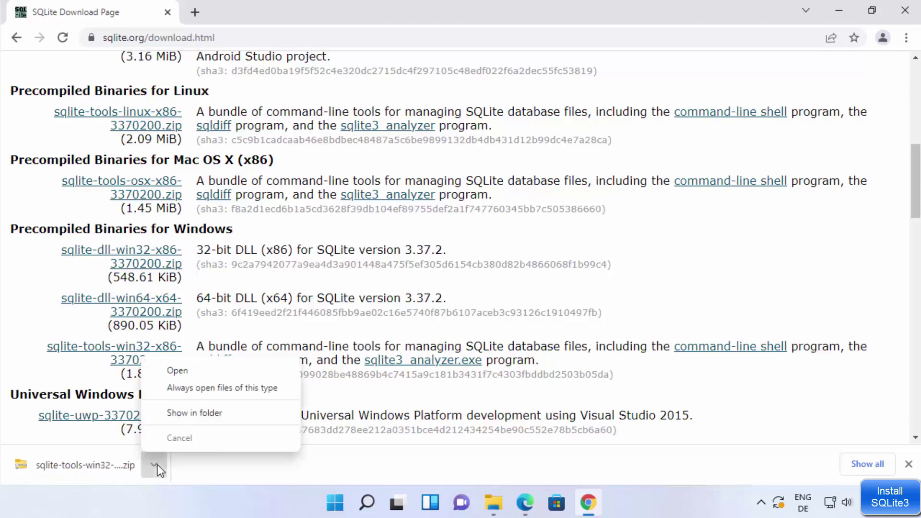
click(187, 413)
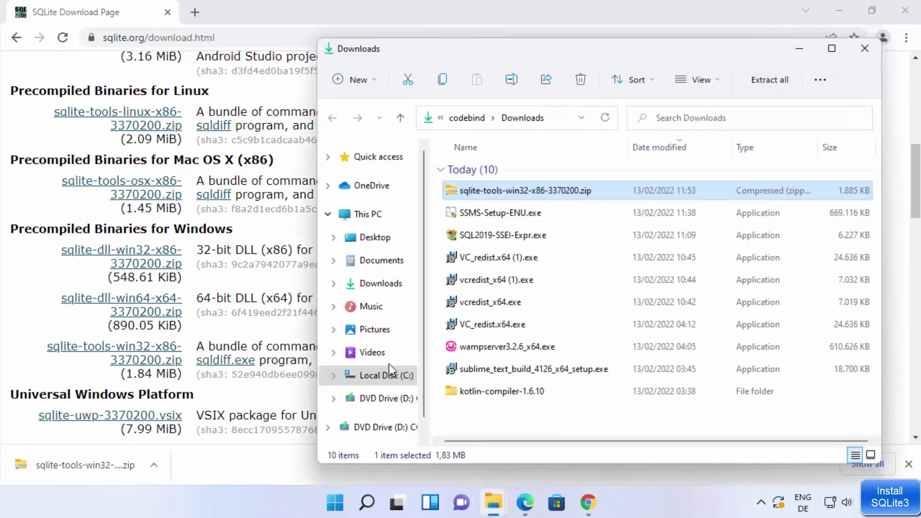
right_click(495, 189)
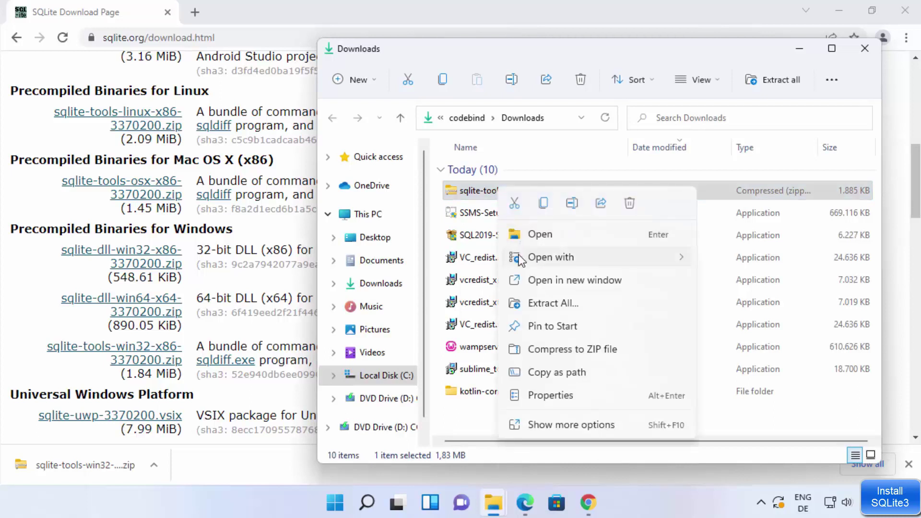
click(540, 304)
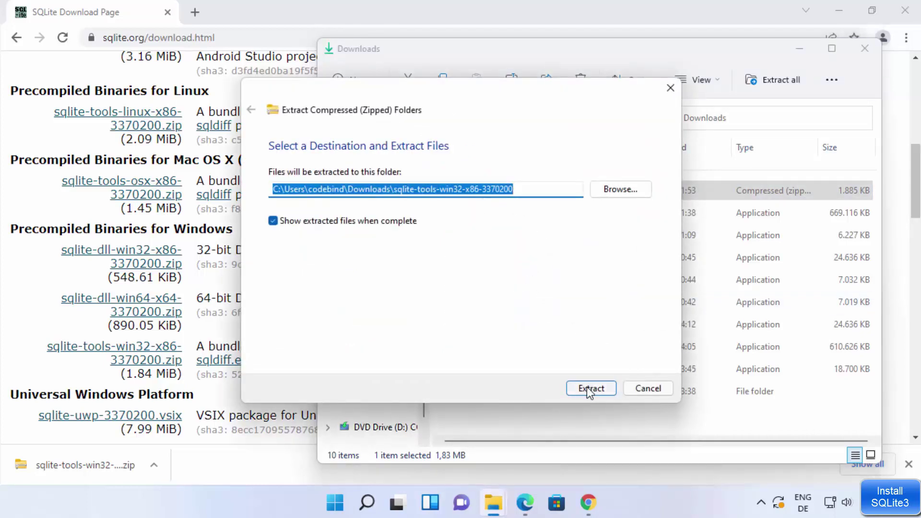
click(587, 388)
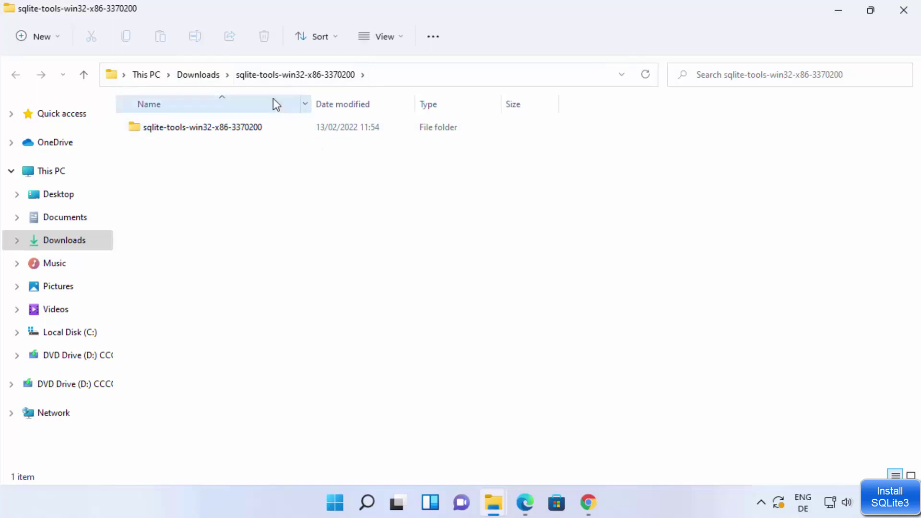
Step: Cut the inner sqlite-tools-win32-x86-3370200 folder and paste it into the root of C:
double_click(232, 130)
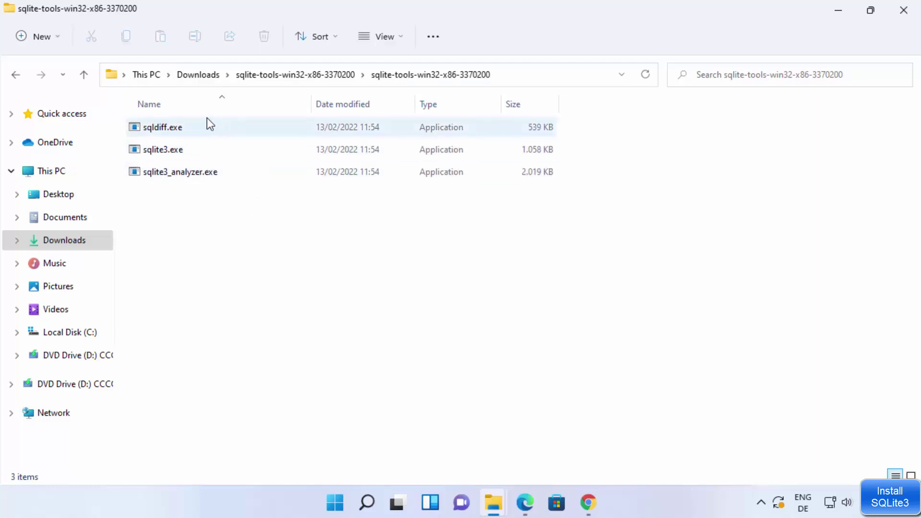
key(alt+Left)
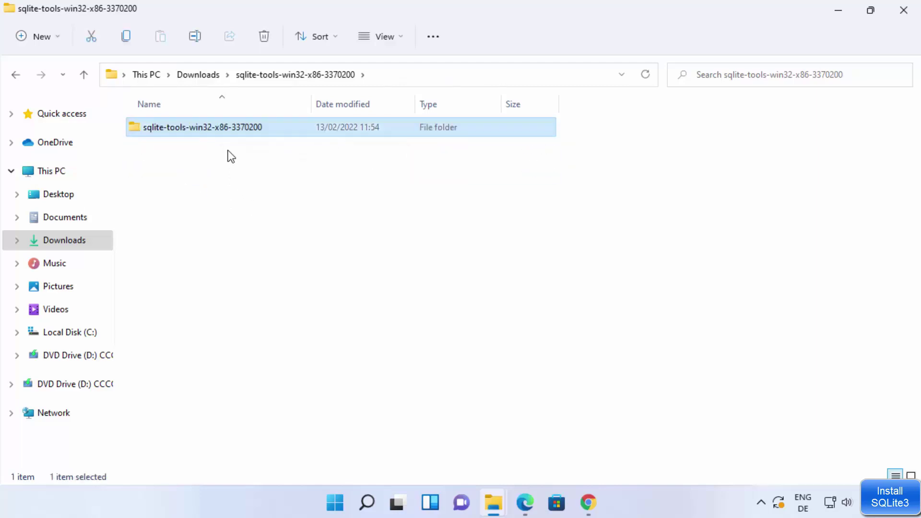
right_click(229, 133)
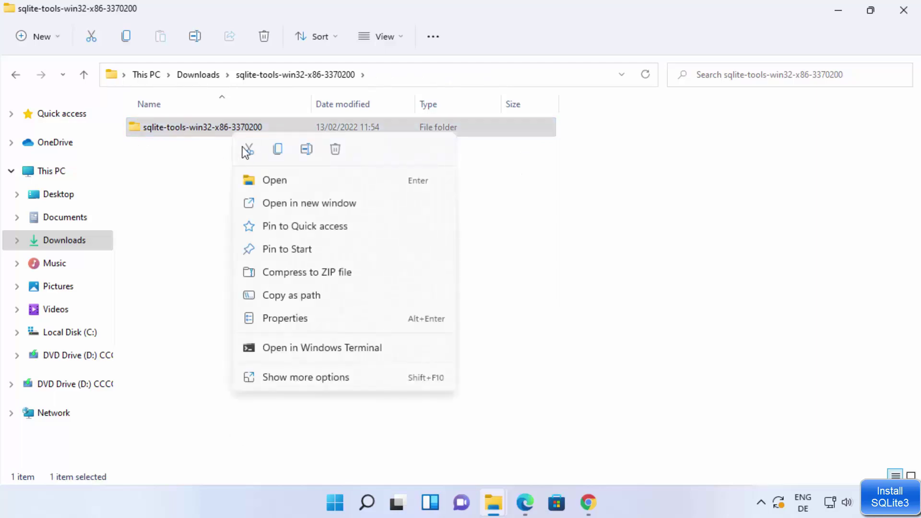
click(249, 153)
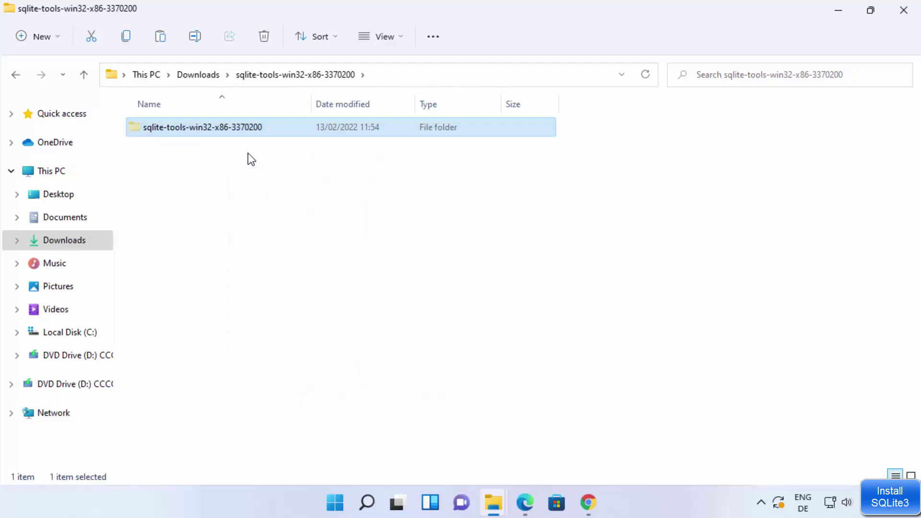
click(98, 335)
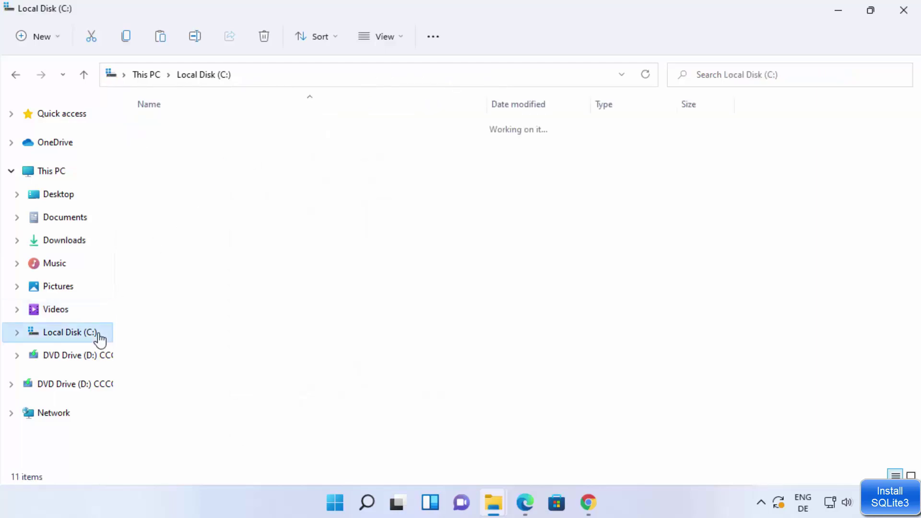
right_click(192, 384)
click(212, 402)
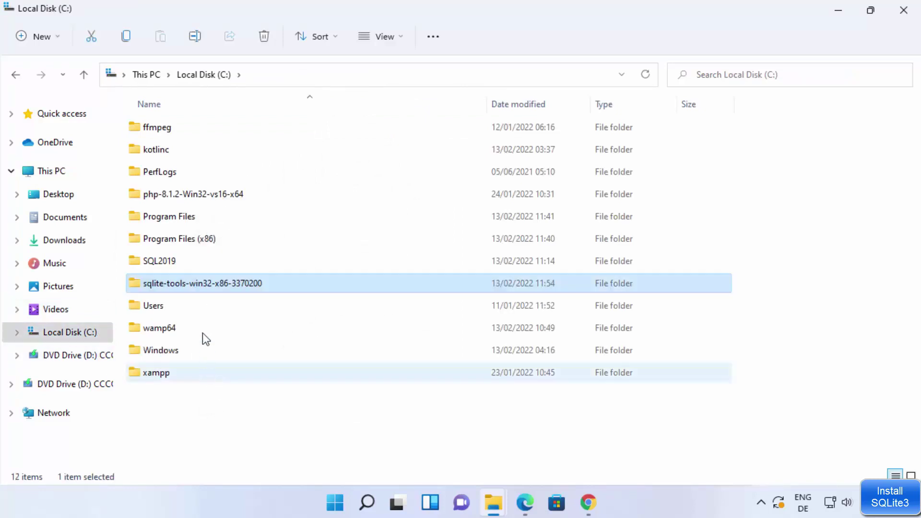
Step: Rename the pasted folder on C: to sqlite3
right_click(202, 287)
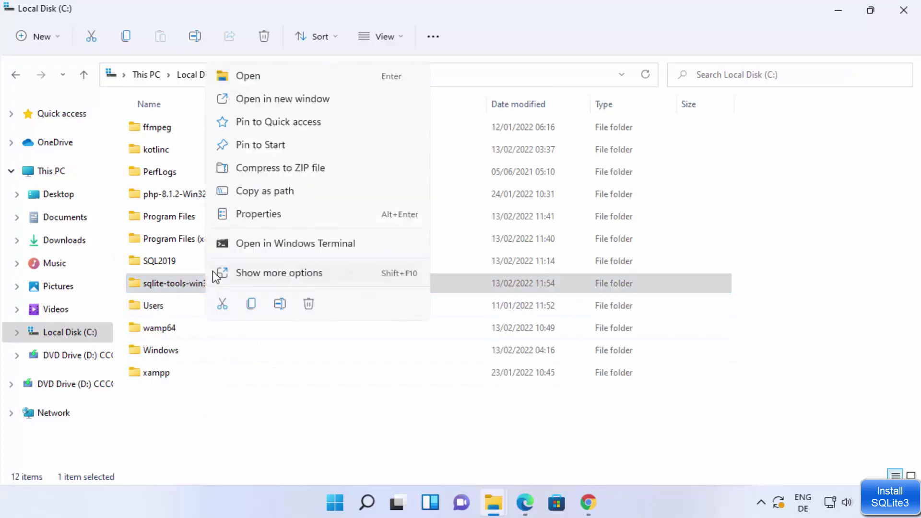
click(278, 304)
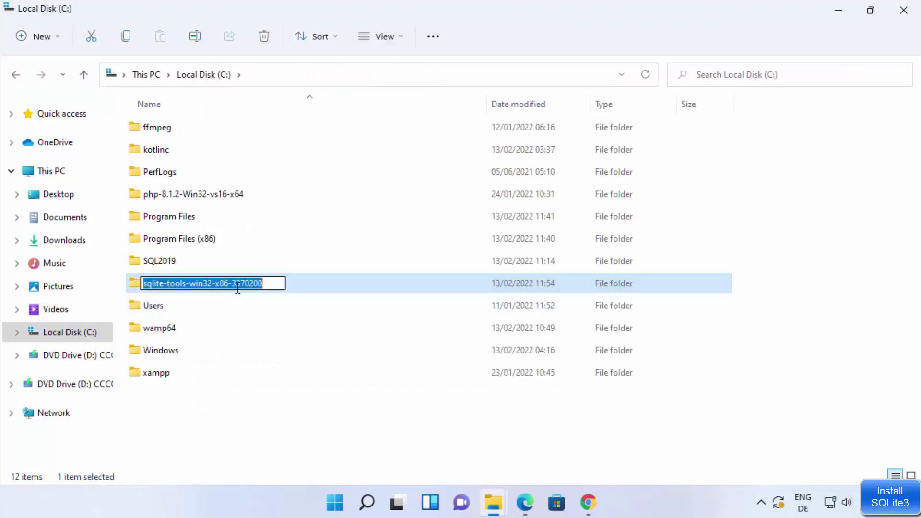
click(264, 287)
key(BackSpace)
key(BackSpace)
key(BackSpace)
key(BackSpace)
key(BackSpace)
key(BackSpace)
key(BackSpace)
key(BackSpace)
key(BackSpace)
key(BackSpace)
key(BackSpace)
key(BackSpace)
key(BackSpace)
key(BackSpace)
key(BackSpace)
key(BackSpace)
key(BackSpace)
key(BackSpace)
key(BackSpace)
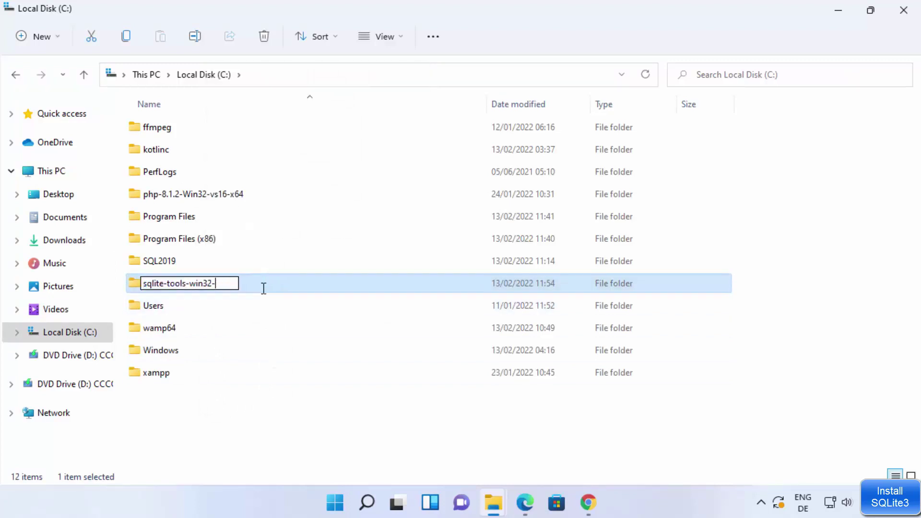
key(BackSpace)
key(BackSpace)
key(BackSpace)
key(BackSpace)
key(BackSpace)
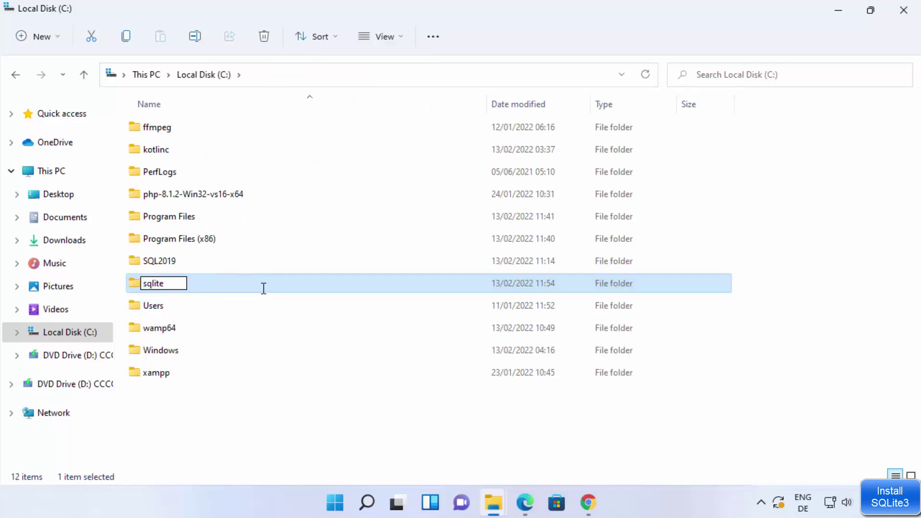
text(3)
key(Return)
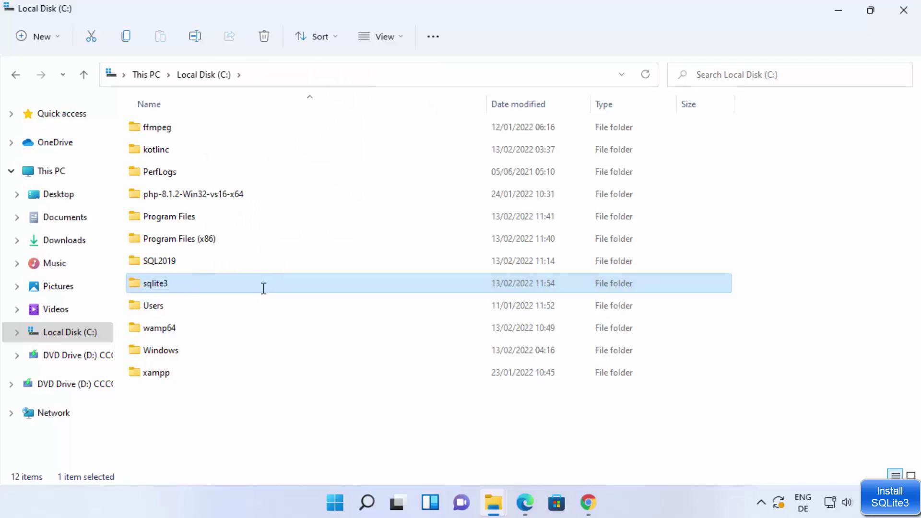
Step: Open C:\sqlite3 and verify it holds sqldiff.exe, sqlite3.exe and sqlite3_analyzer.exe
double_click(177, 284)
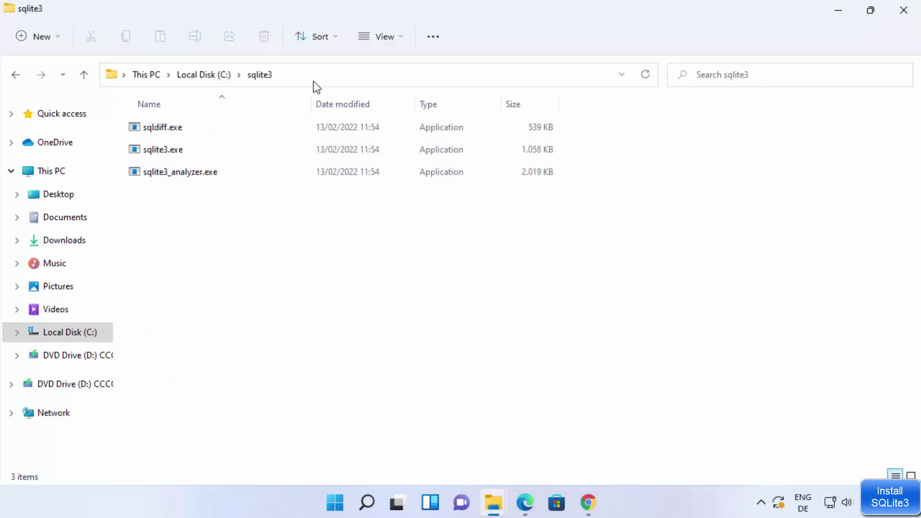
click(330, 77)
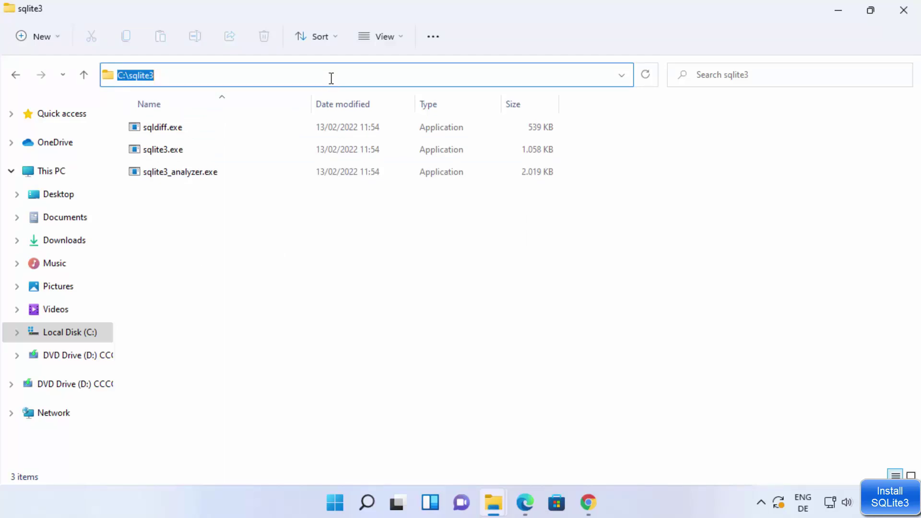
key(alt+Up)
mouse_move(171, 284)
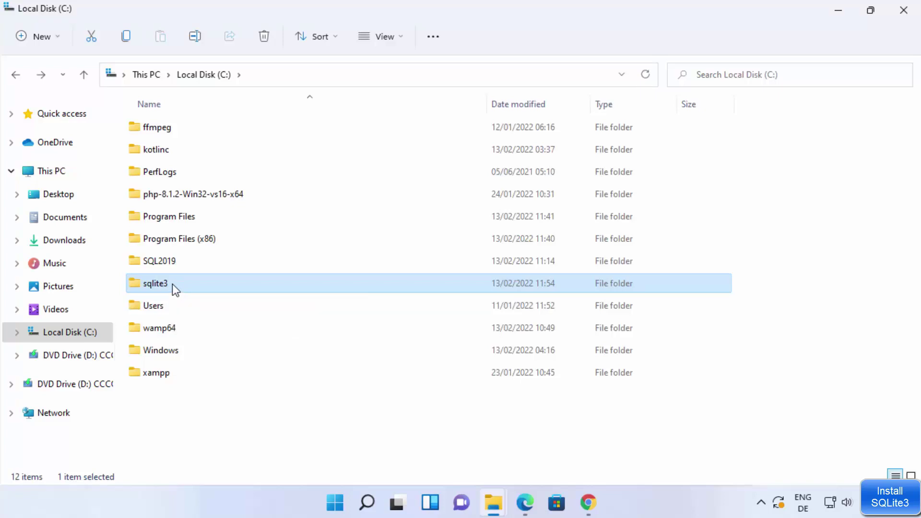
double_click(172, 284)
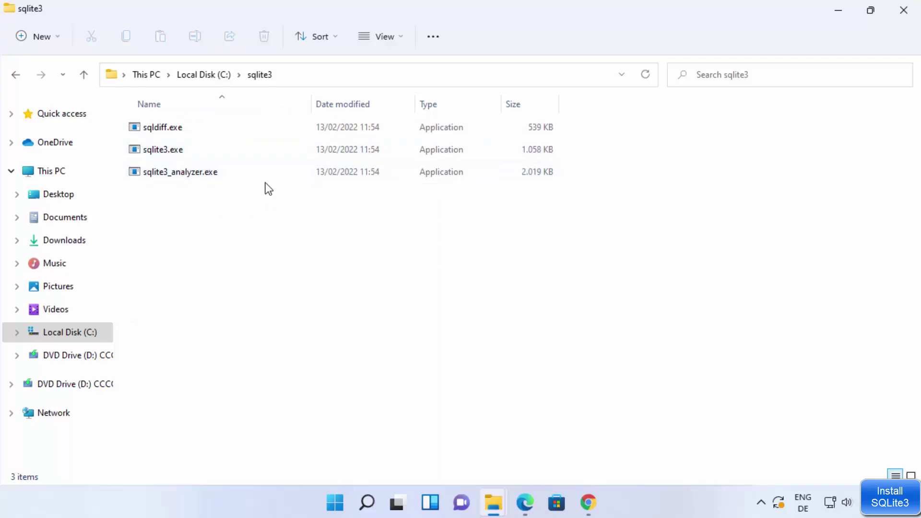
Step: Select the full C:\sqlite3 path in the address bar, then minimize Explorer
click(331, 82)
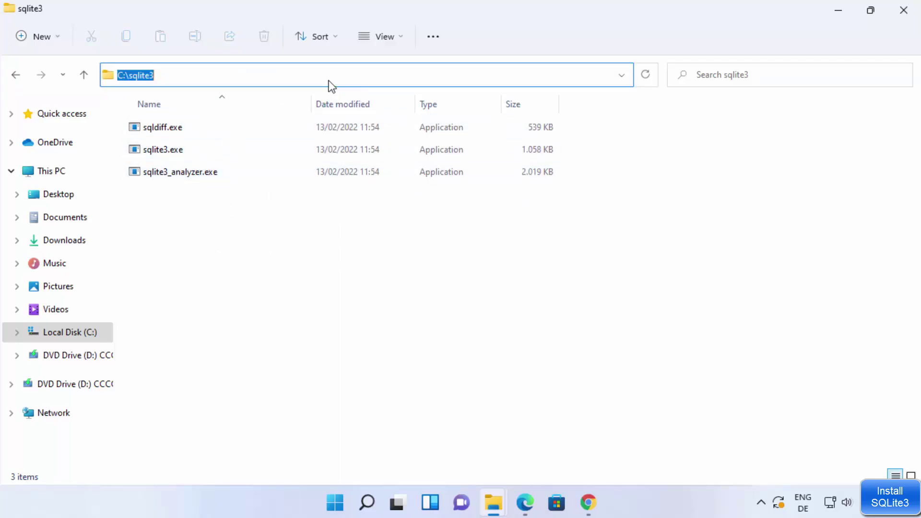
double_click(330, 81)
click(330, 81)
triple_click(330, 81)
key(ctrl+c)
click(838, 11)
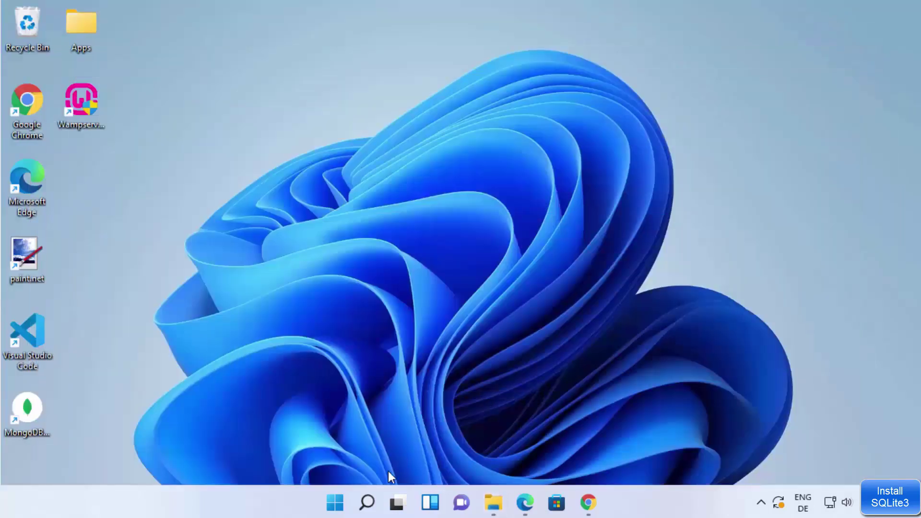
Step: Search 'environment', open Edit the system environment variables, and open Environment Variables
click(367, 503)
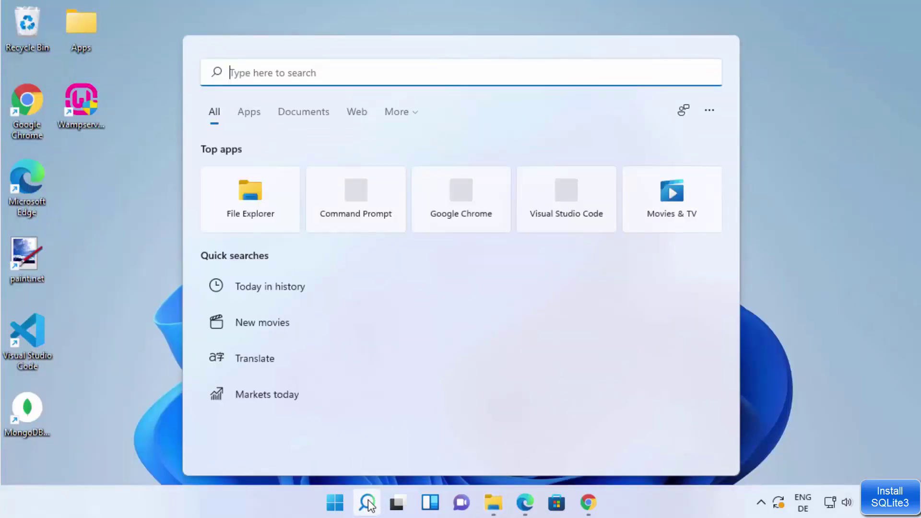
text(environment)
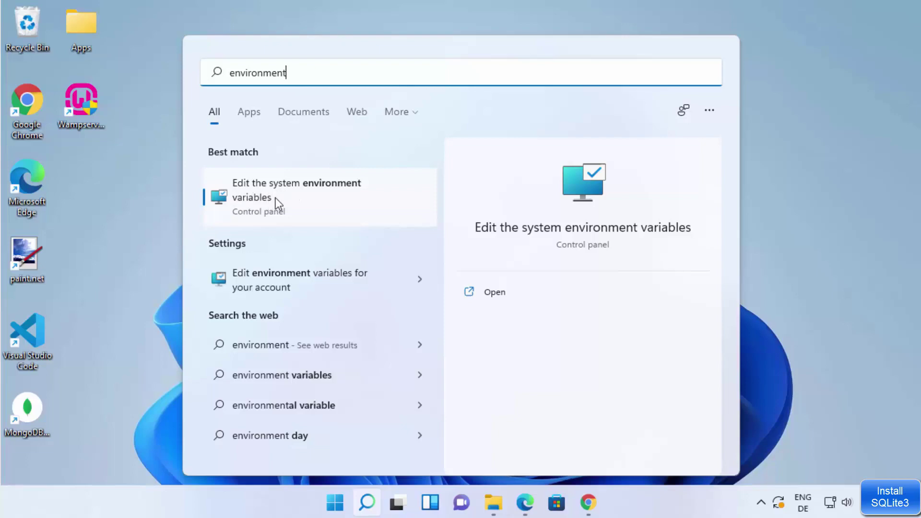
click(295, 197)
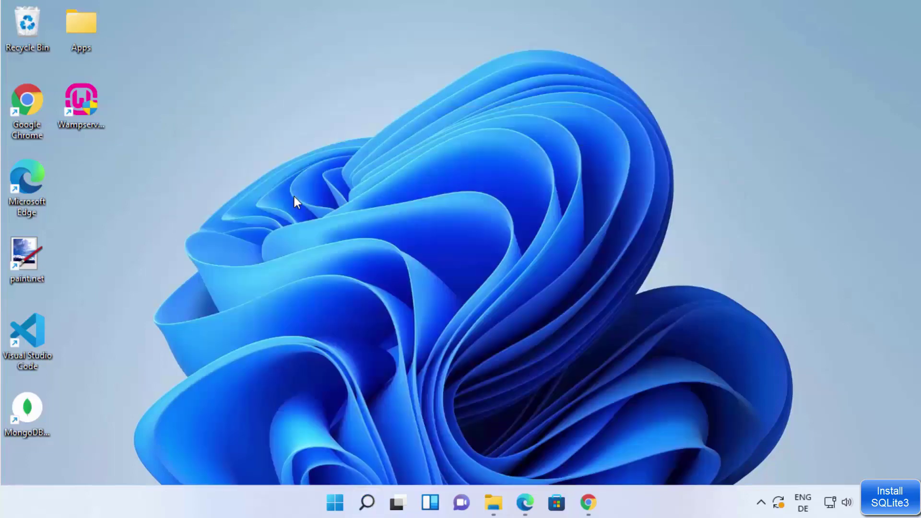
drag(210, 37, 558, 59)
click(578, 321)
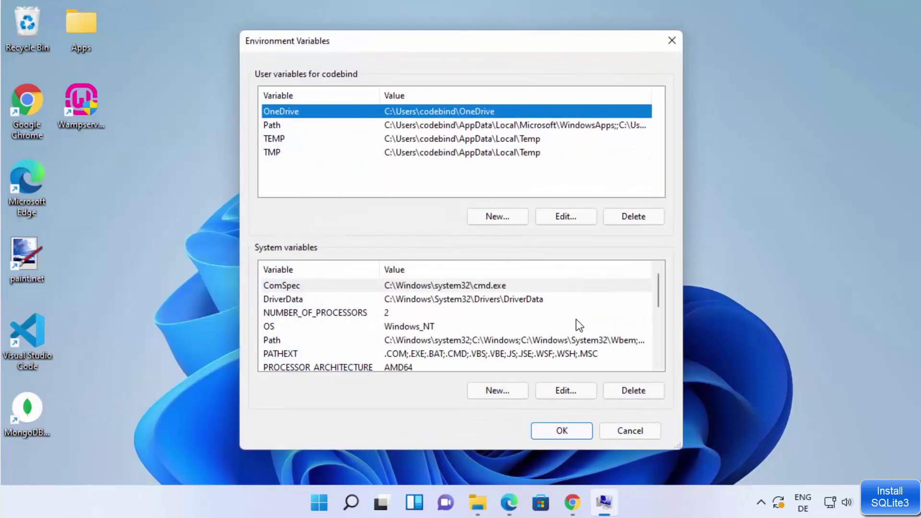
Step: Add a new C:\sqlite3 entry to the system Path variable
click(294, 344)
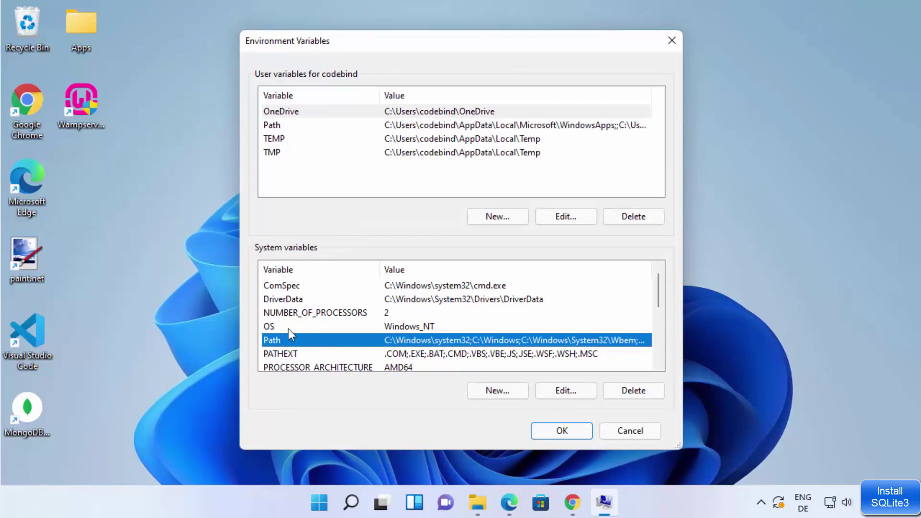
click(565, 392)
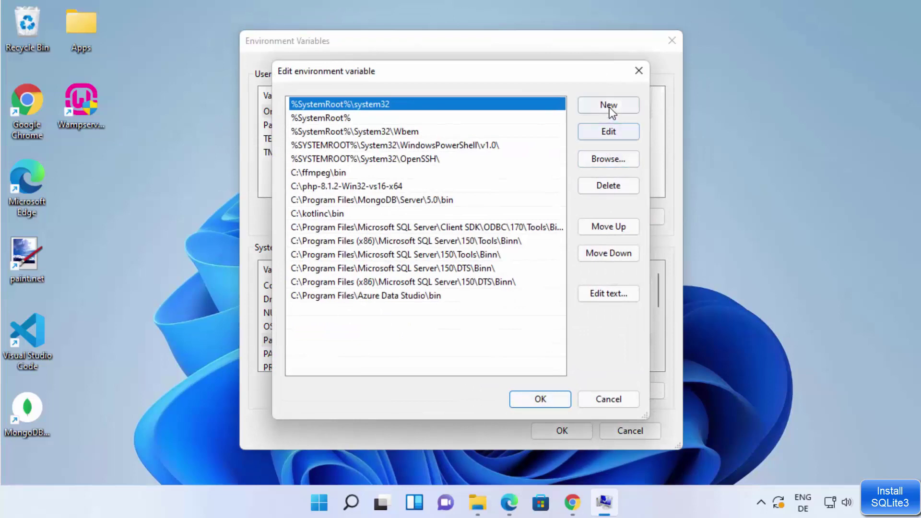
click(609, 108)
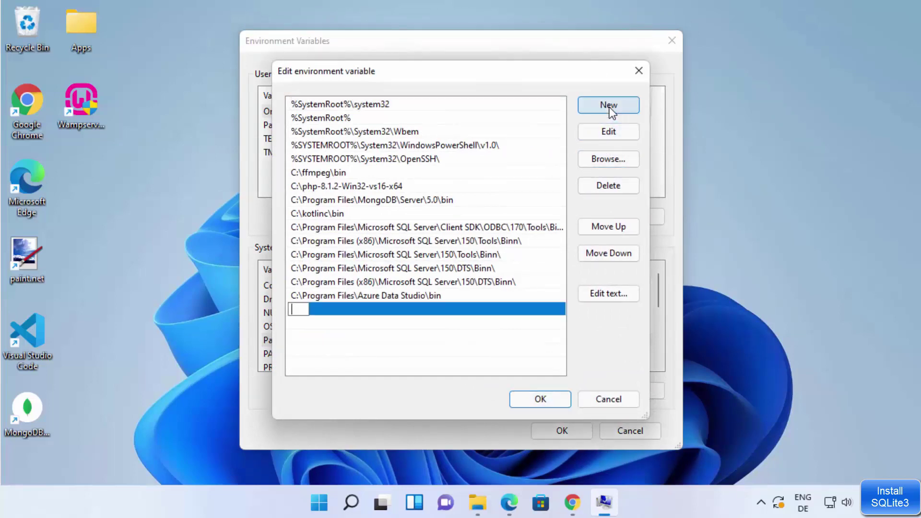
key(ctrl+v)
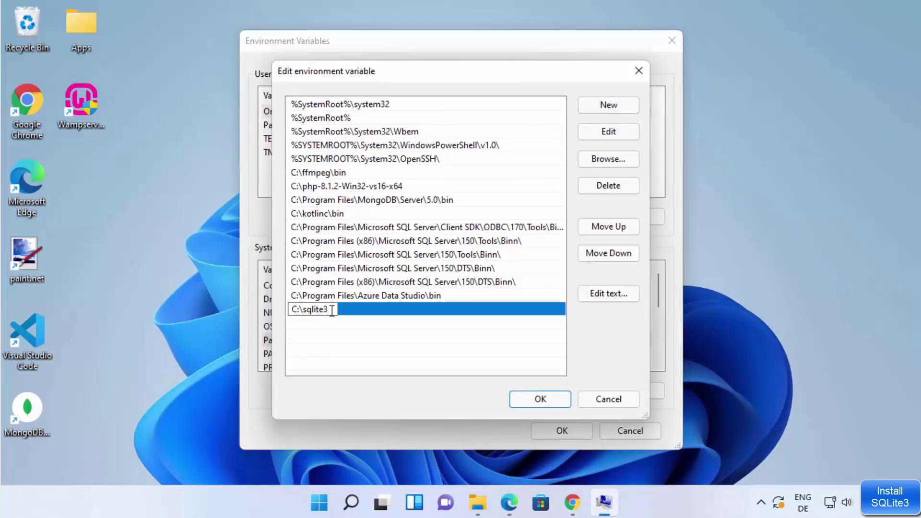
key(Return)
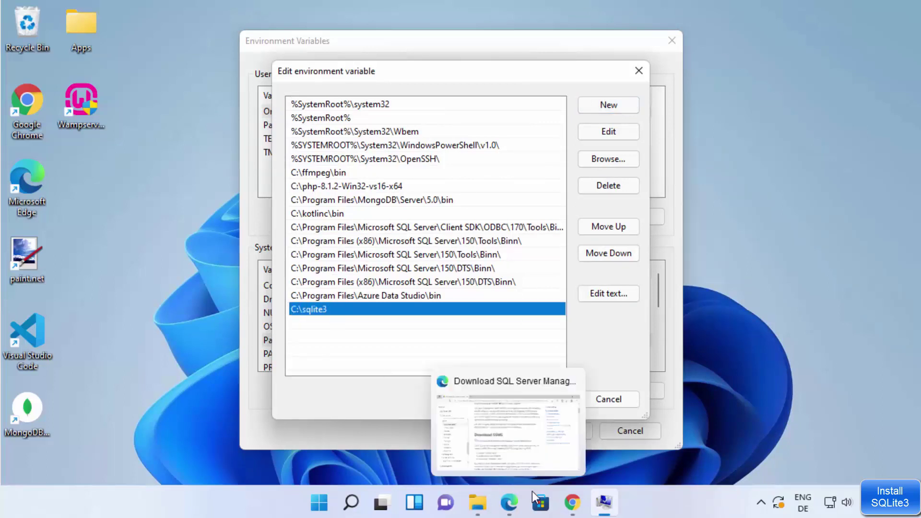
Step: Double-check the sqlite3 folder path, then confirm the Path and Environment Variables dialogs with OK
mouse_move(477, 504)
click(557, 446)
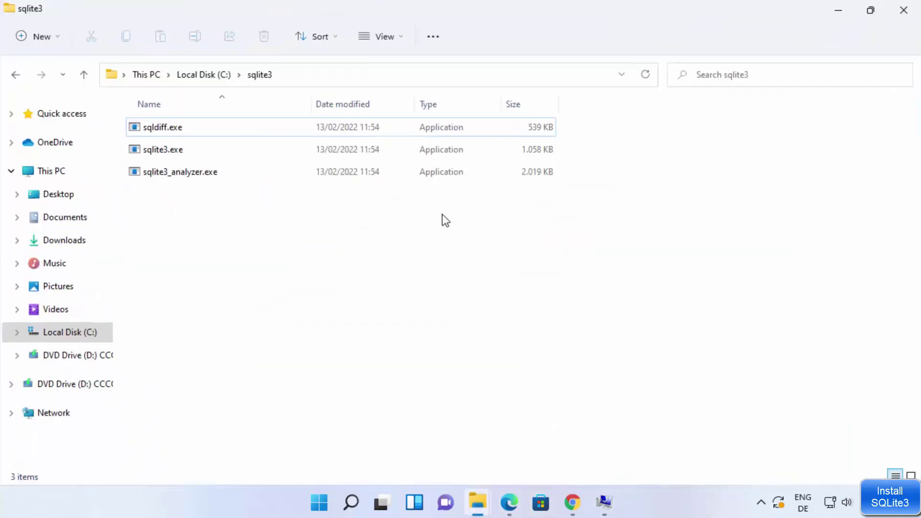
click(338, 74)
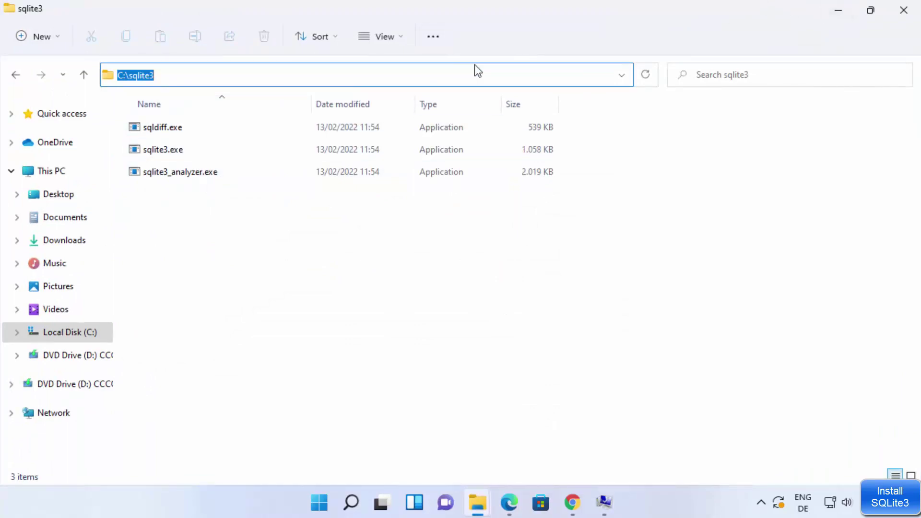
click(838, 10)
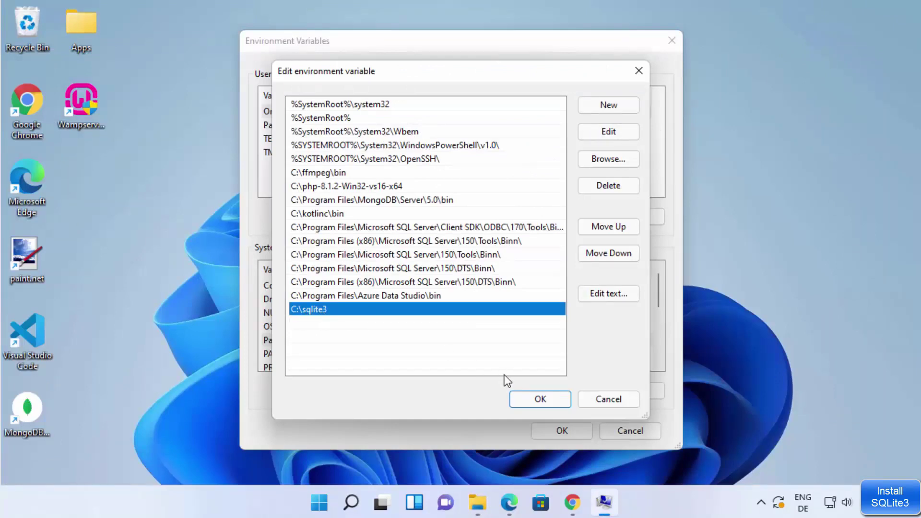
click(531, 399)
click(564, 430)
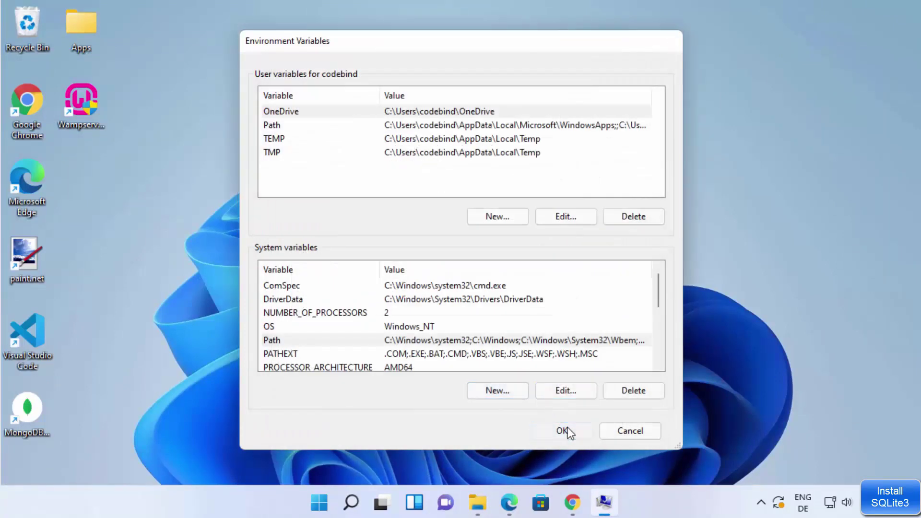
Step: Close System Properties and launch Command Prompt through a Windows search for cmd
click(517, 366)
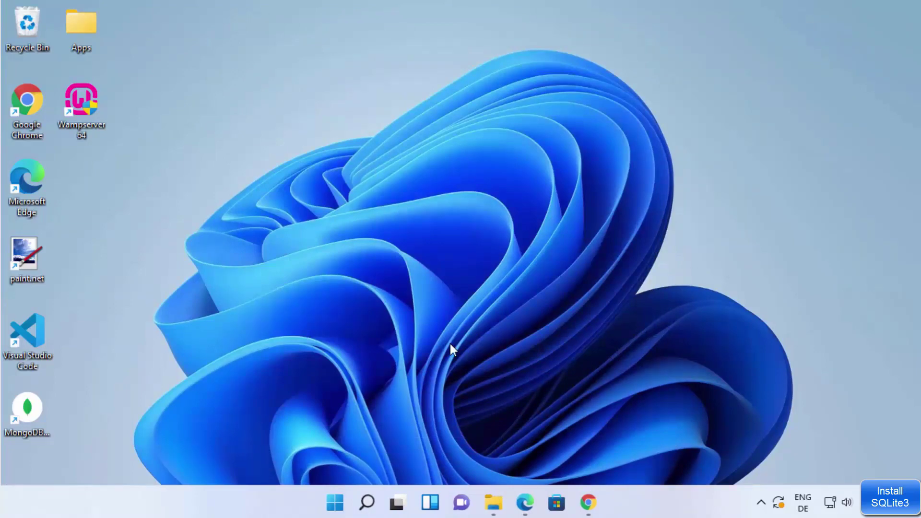
click(369, 502)
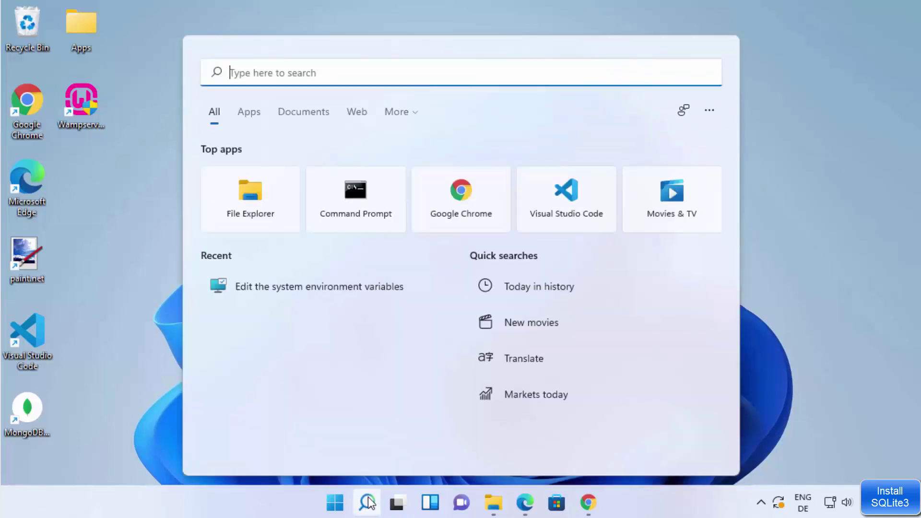
text(cmd)
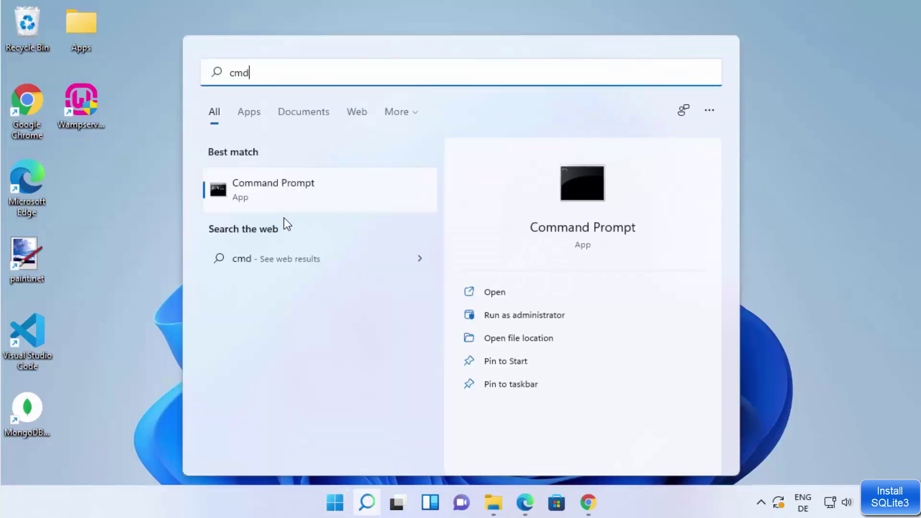
click(294, 183)
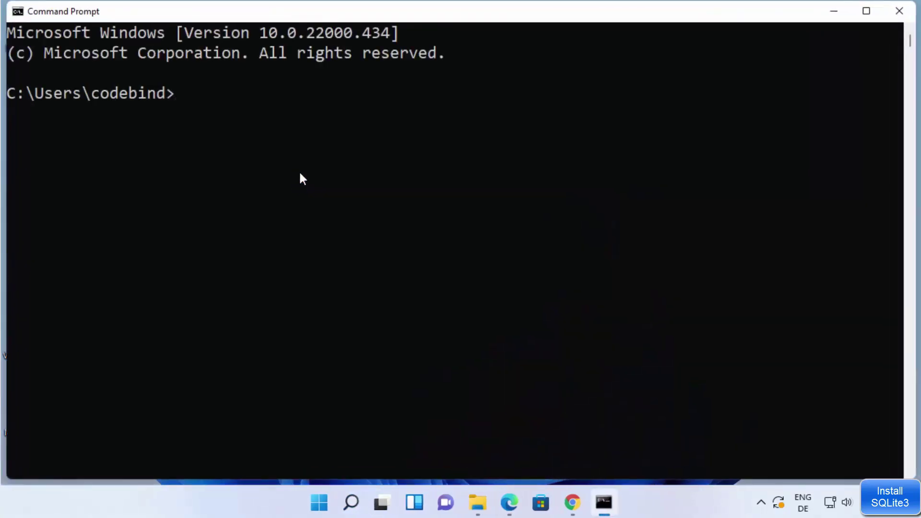
Step: Run sqlite3 at the C:\Users prompt to confirm SQLite 3.37.2 starts
text(sqlite3)
key(Return)
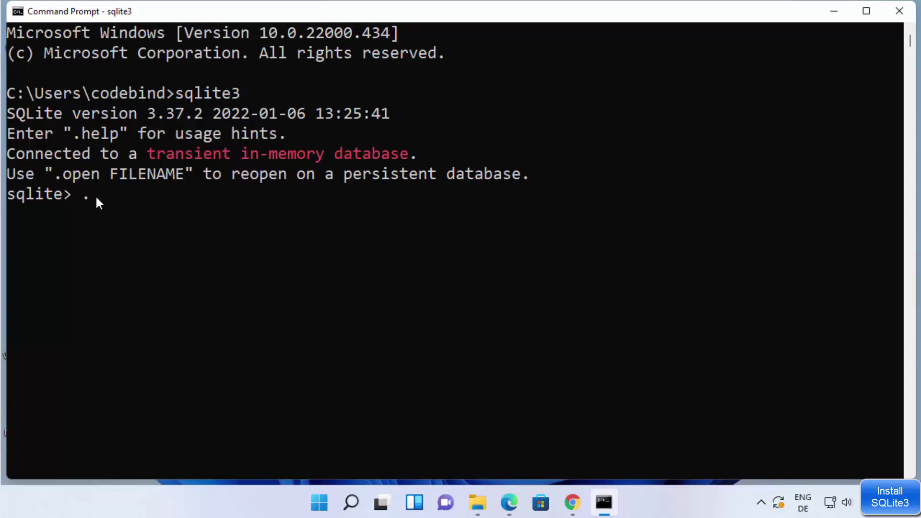
Step: Run .help to list sqlite3's dot-commands
text(help)
key(Return)
scroll(96, 196, up, 17)
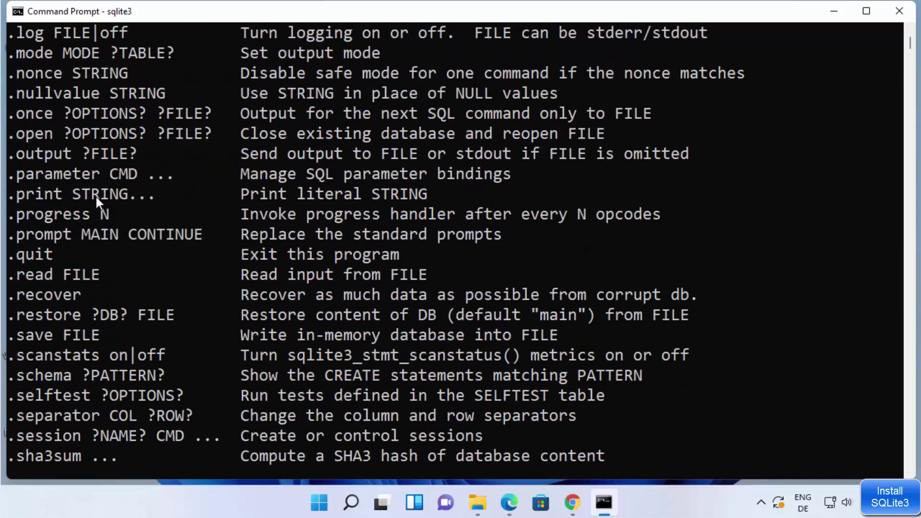
scroll(96, 197, up, 1)
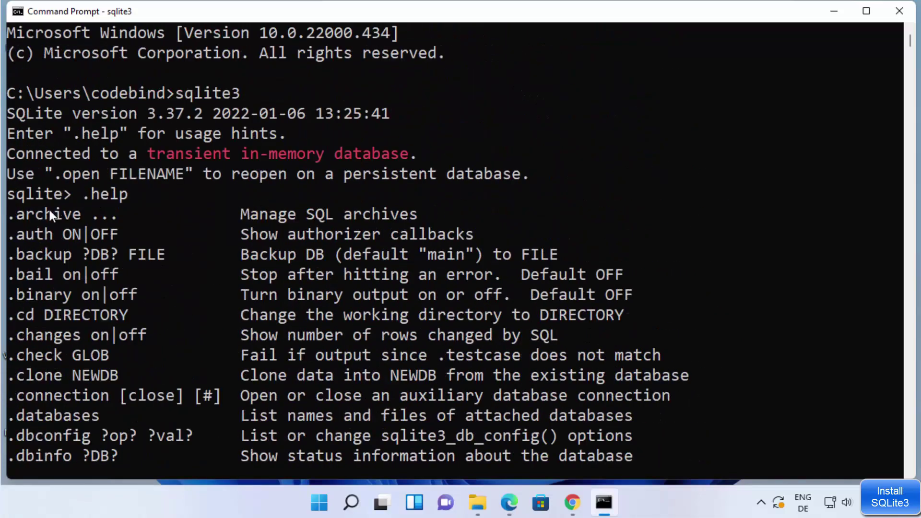
scroll(70, 252, down, 2)
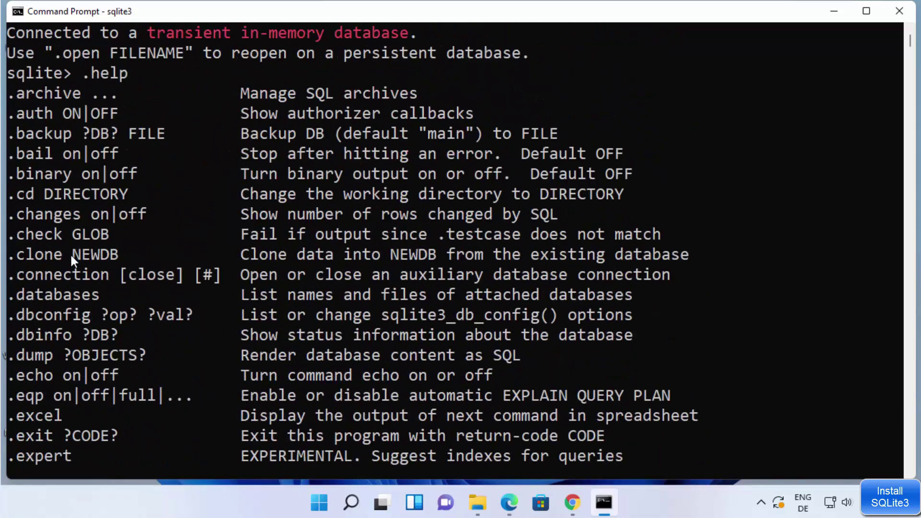
scroll(70, 253, down, 1)
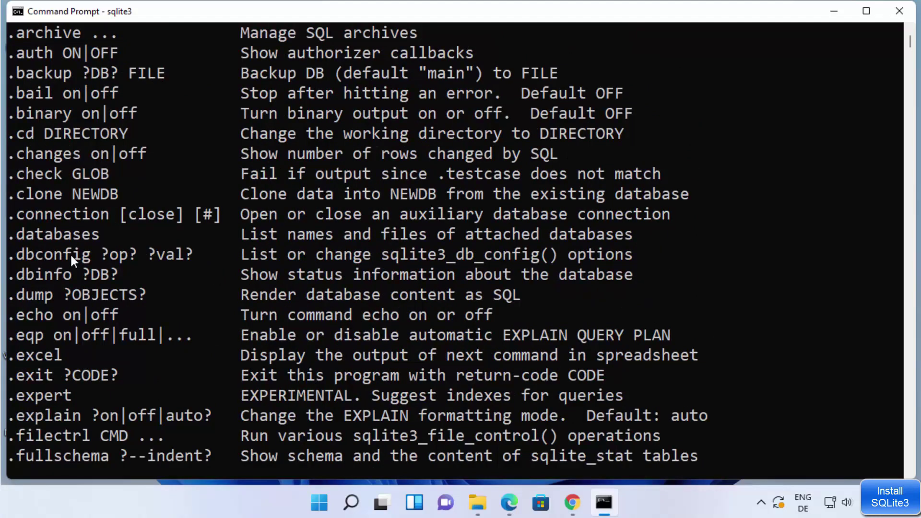
Step: Review the rest of the dot-command list, then exit sqlite3 with .quit
scroll(70, 253, down, 2)
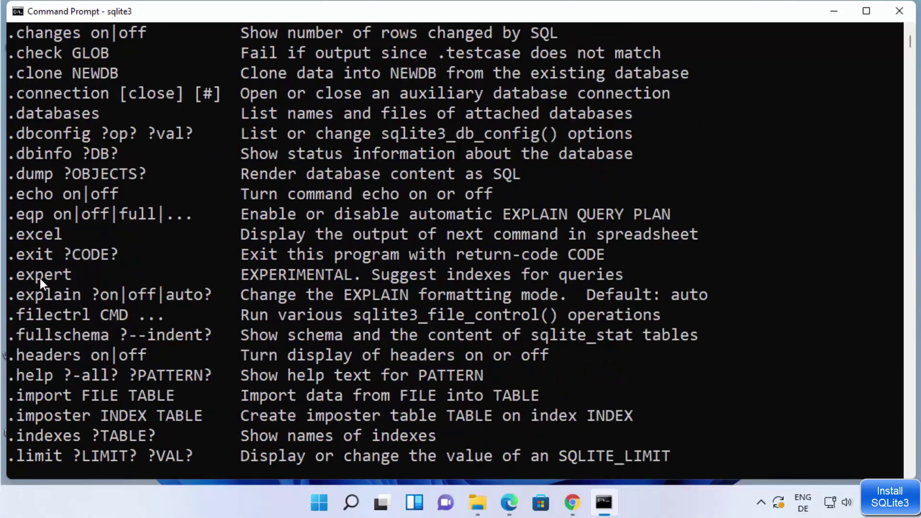
scroll(39, 278, down, 1)
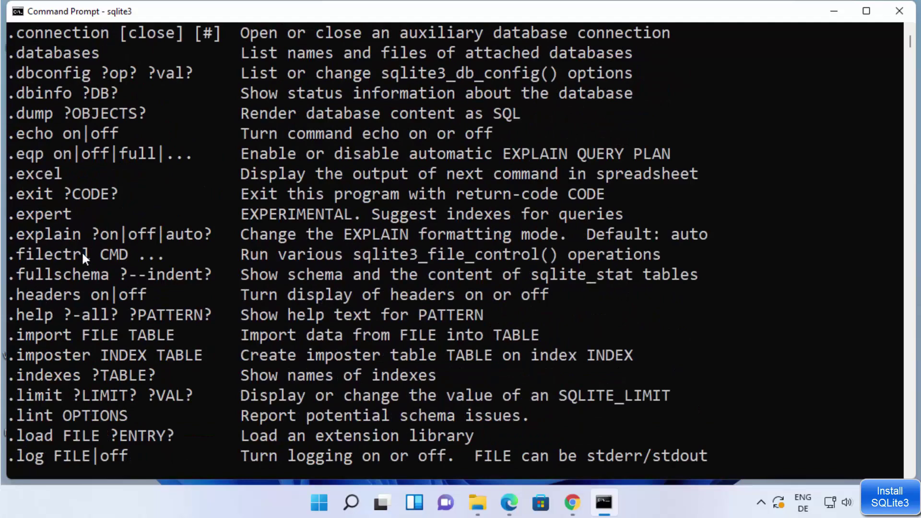
scroll(109, 228, down, 6)
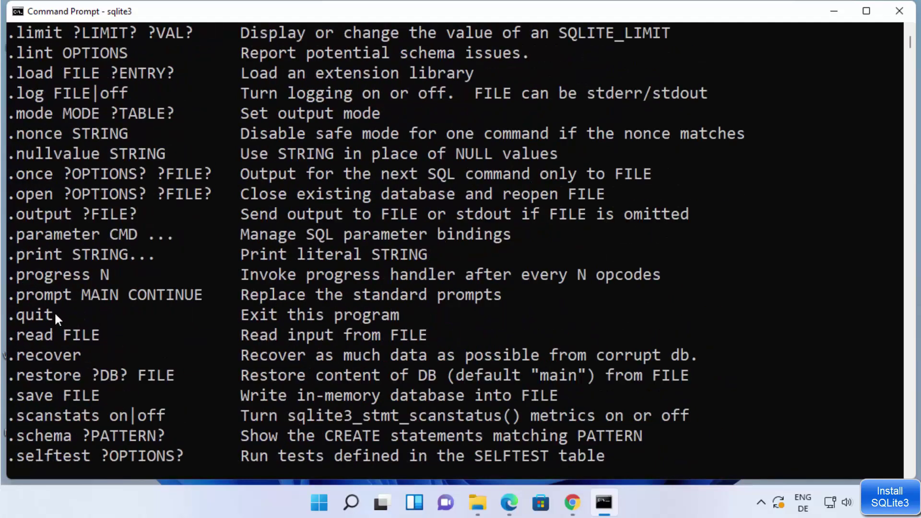
drag(55, 317, 8, 318)
scroll(170, 287, down, 6)
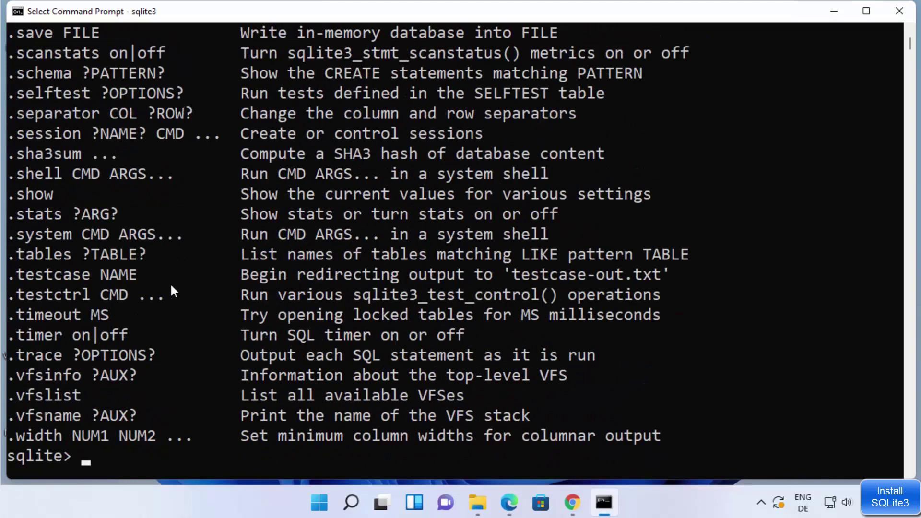
scroll(171, 286, down, 6)
scroll(172, 286, up, 1)
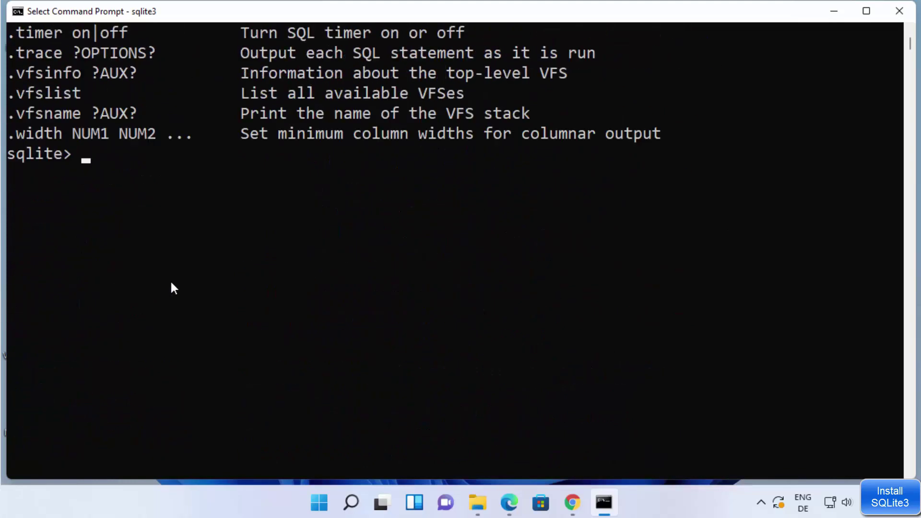
text(.quit)
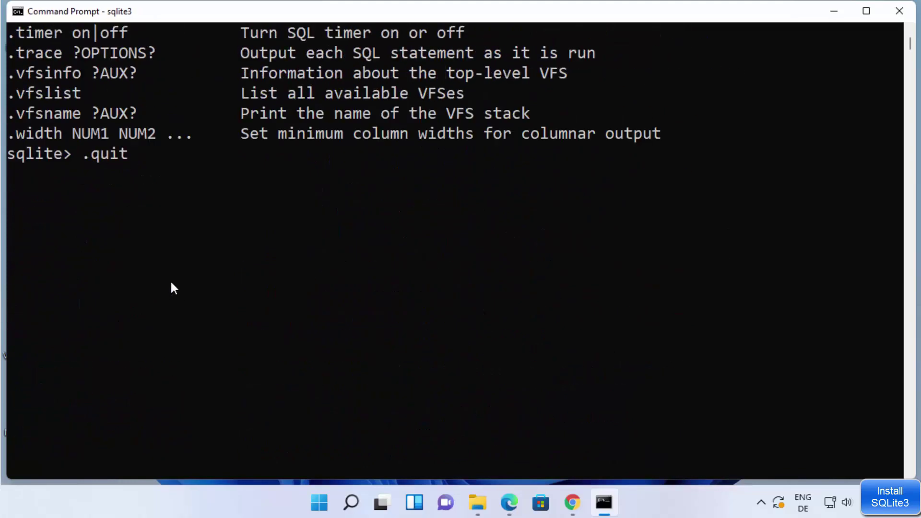
key(Return)
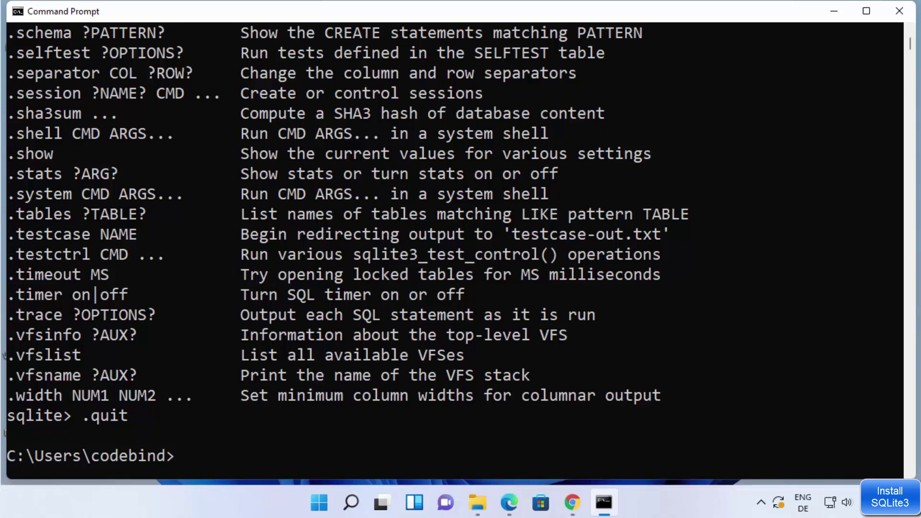
Step: Close the Command Prompt and create a new folder on the desktop
click(897, 12)
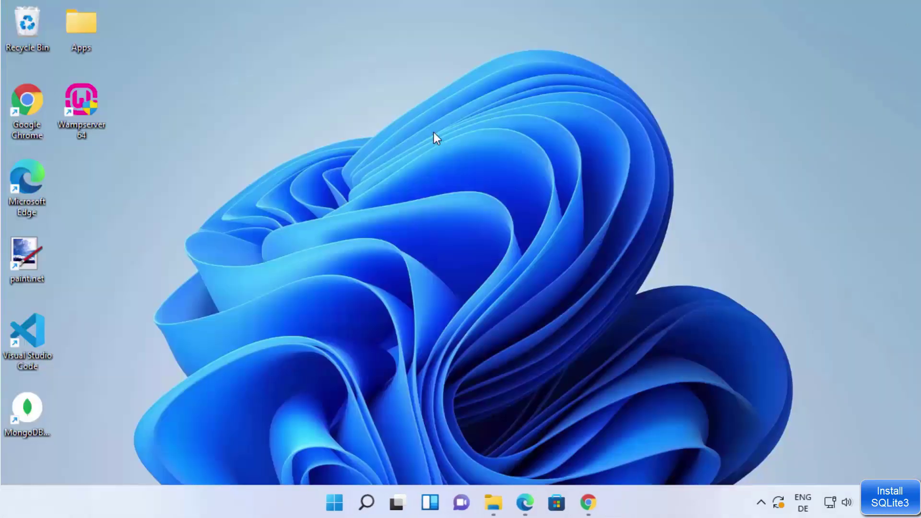
right_click(101, 161)
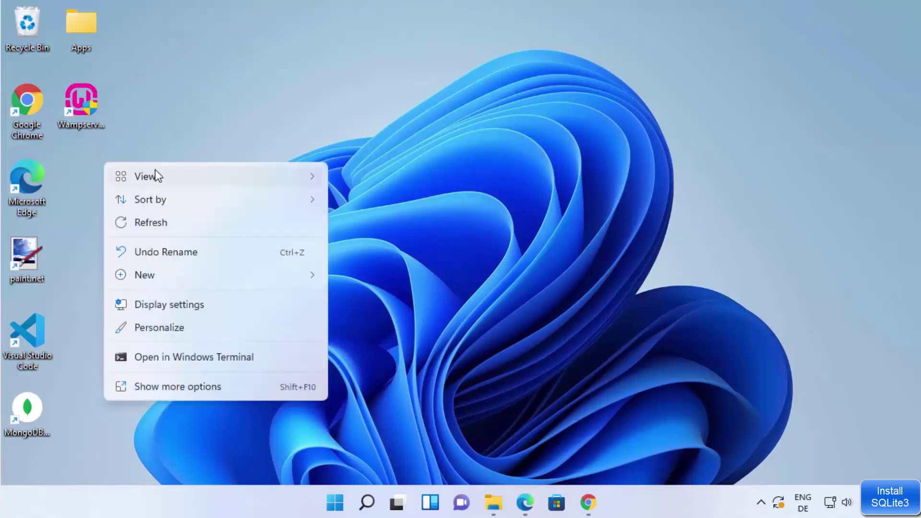
mouse_move(177, 174)
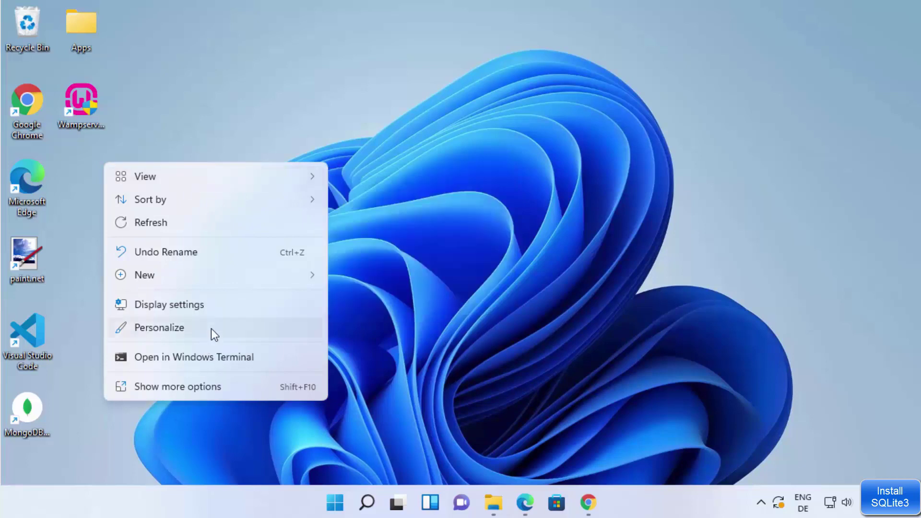
mouse_move(310, 277)
click(341, 275)
Step: Name the new folder db and open it in File Explorer
key(BackSpace)
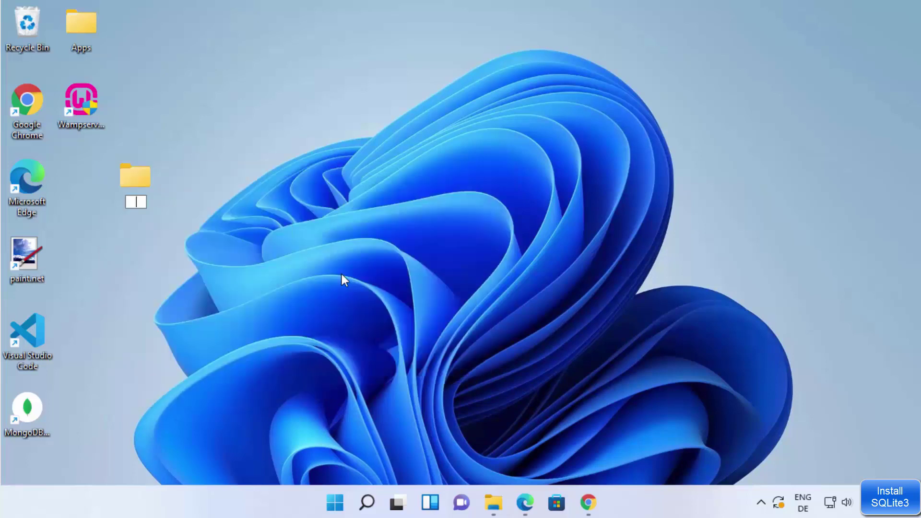
text(db)
key(Return)
double_click(136, 188)
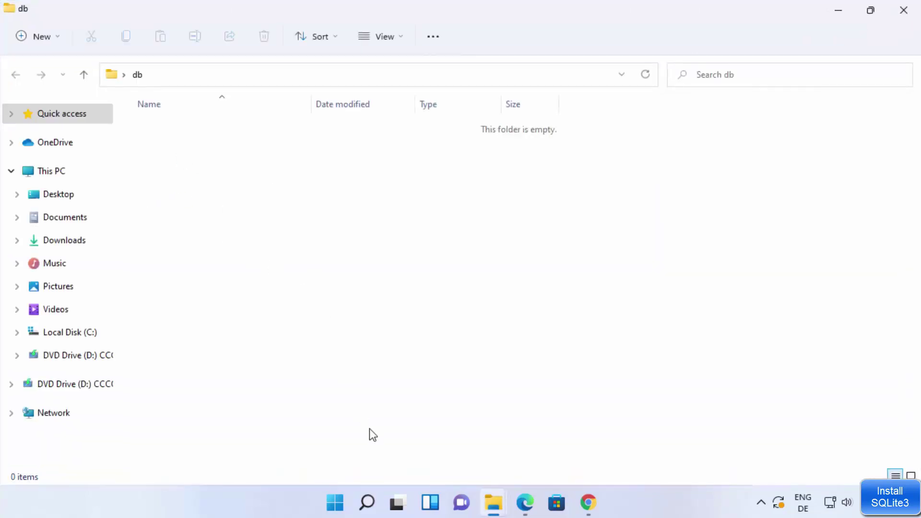
Step: Launch Command Prompt from a Windows search for 'cmd' and resize it beside the db folder
click(368, 504)
text(cmd)
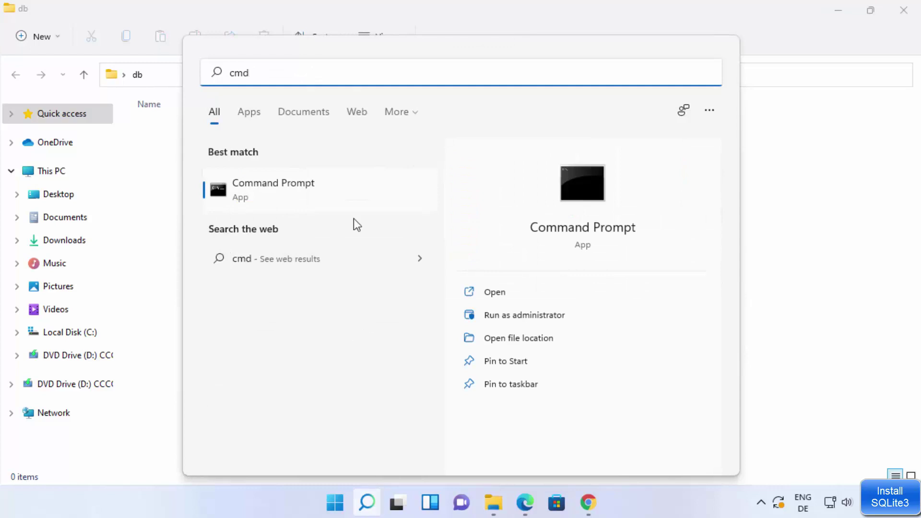
click(350, 181)
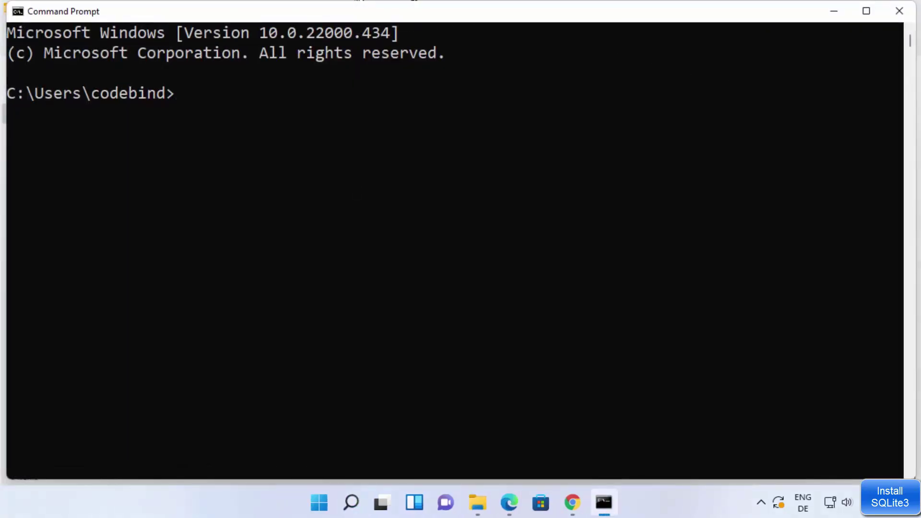
drag(432, 1, 746, 19)
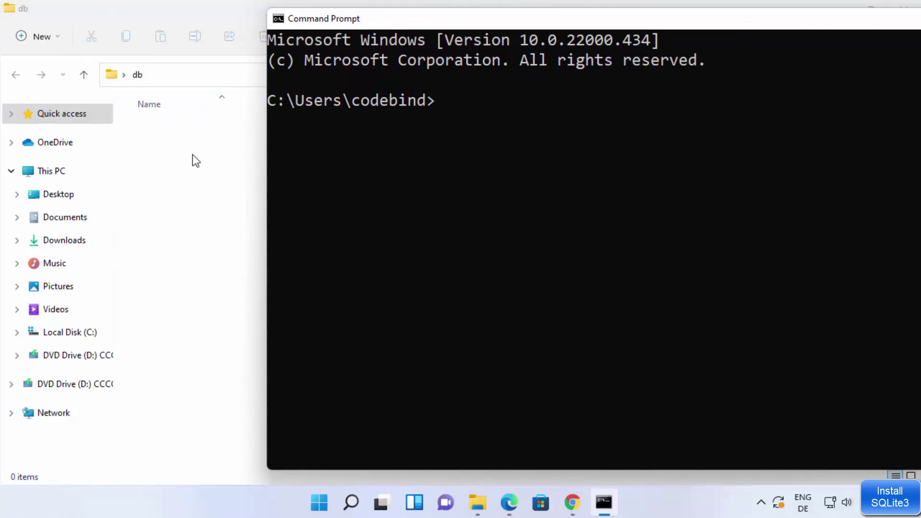
Step: Change into the Desktop db folder using its copied path, then run sqlite3 mydb.db
click(254, 75)
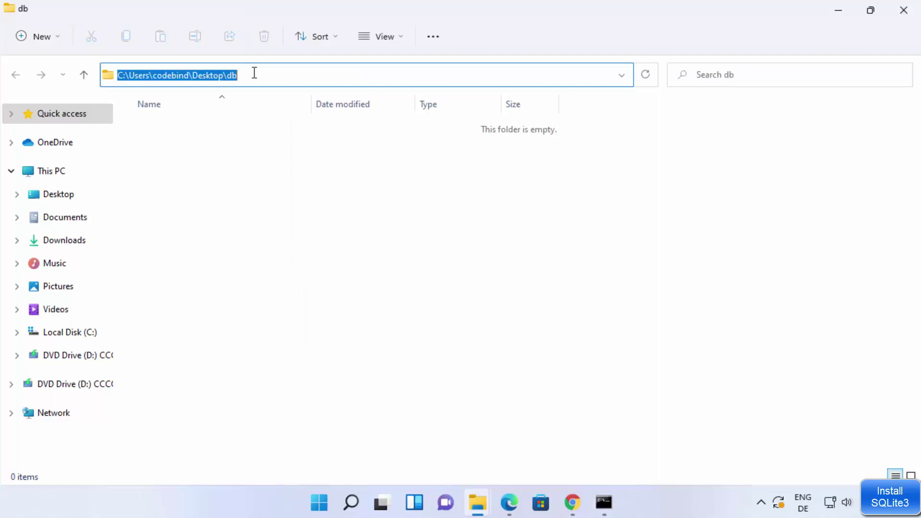
click(604, 502)
click(590, 342)
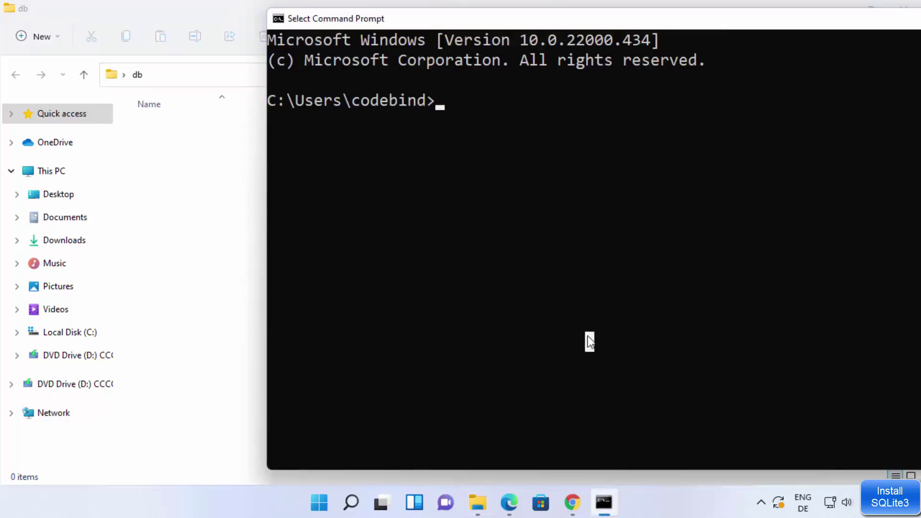
text(cd)
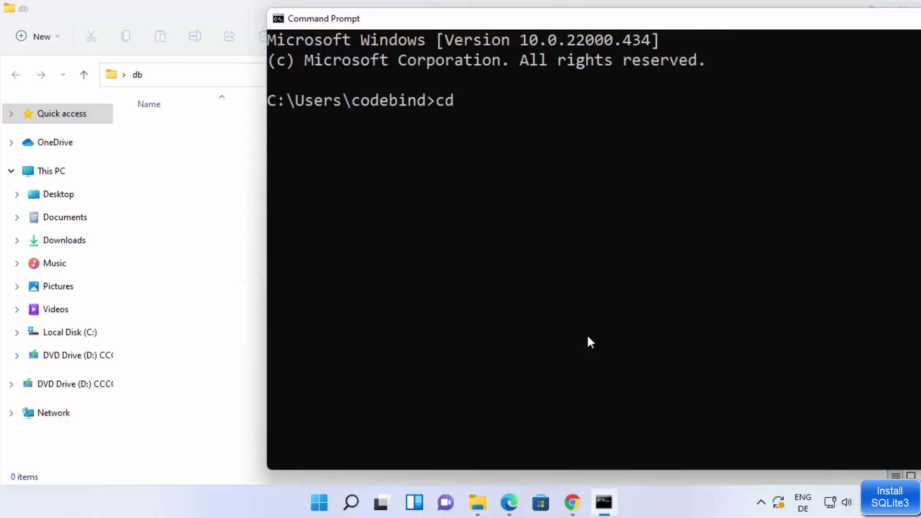
text(C:\Users\codebind\Desktop\db)
key(Return)
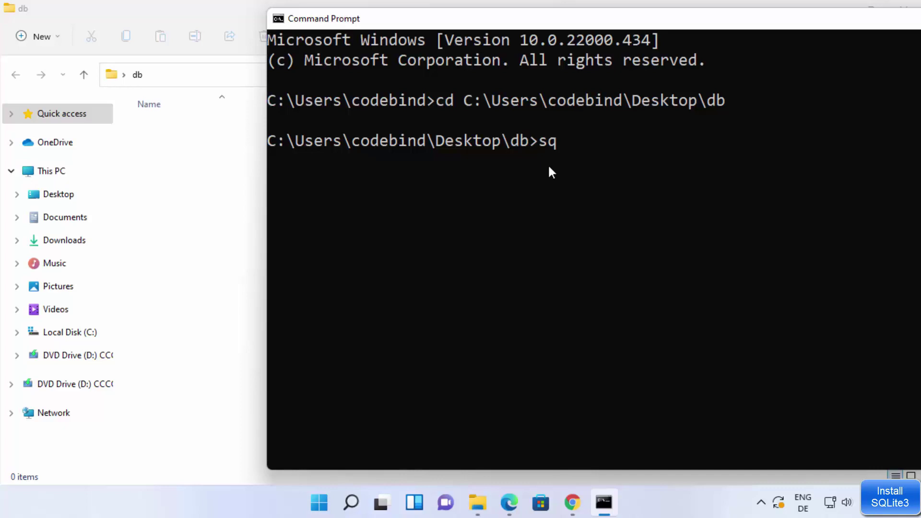
text(lite3 my)
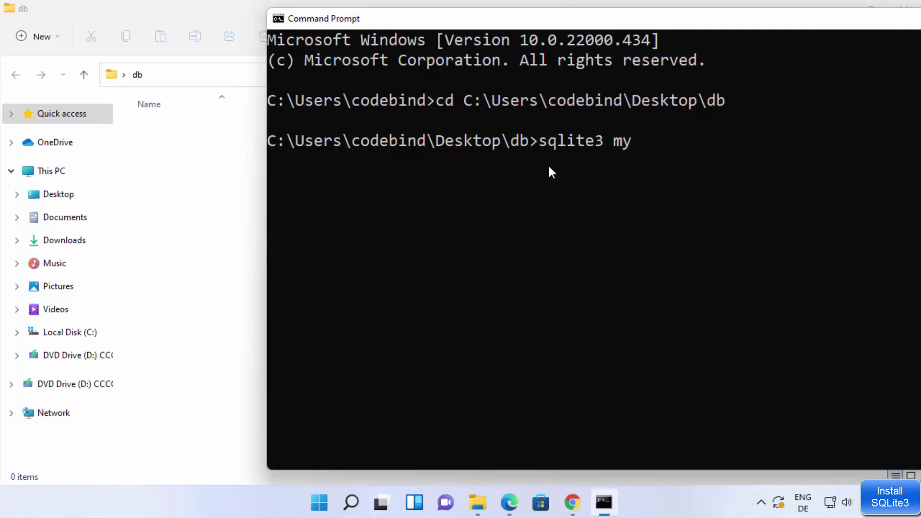
text(db.db)
key(Return)
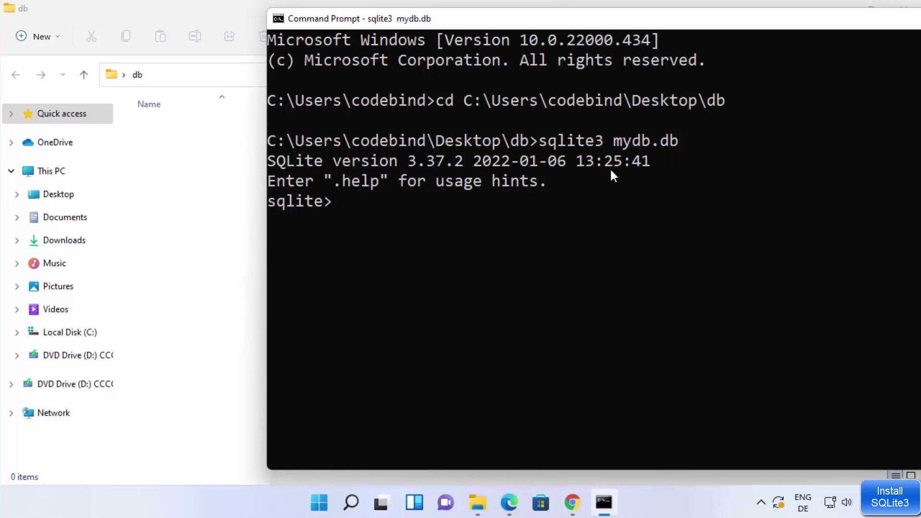
Step: Run .databases to confirm mydb.db is attached as the read/write main database
drag(609, 140, 674, 140)
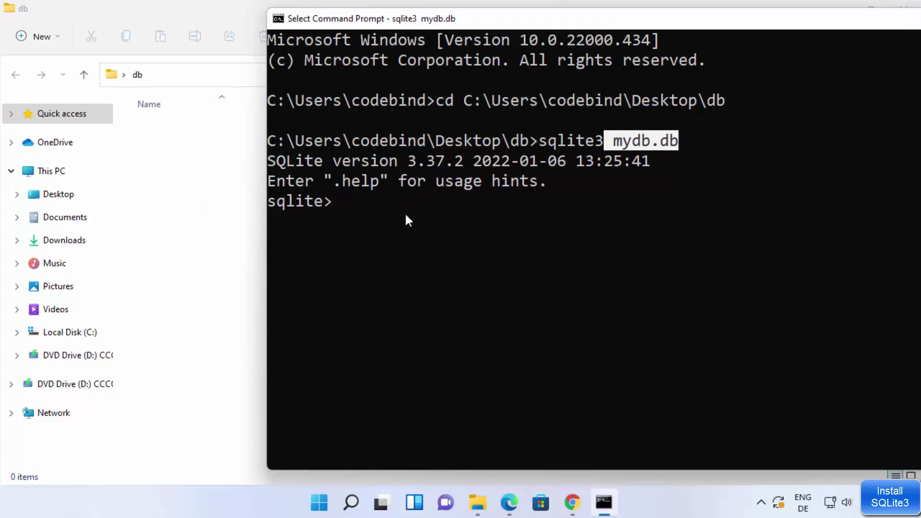
text(.d)
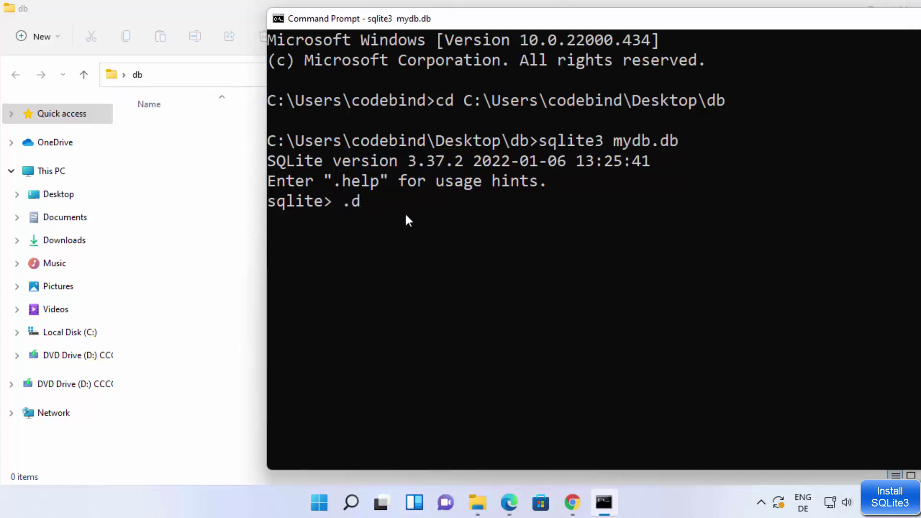
text(atabases)
key(Return)
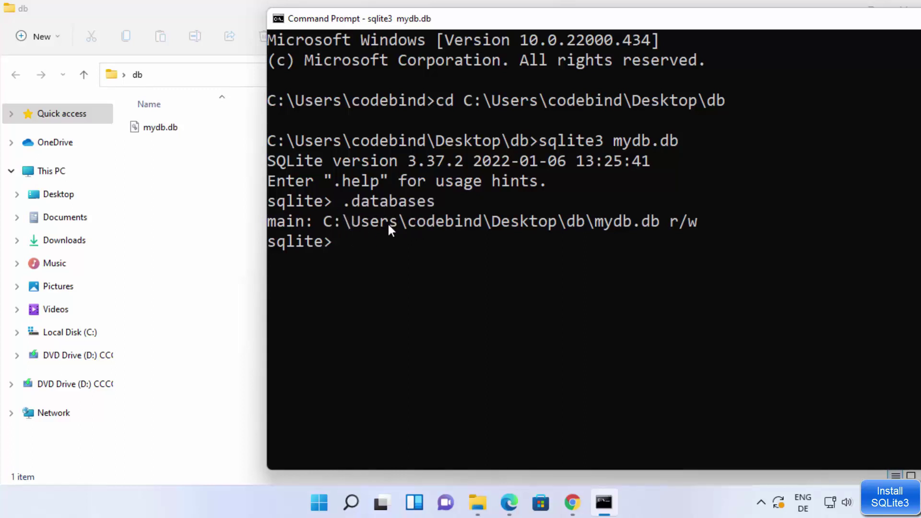
drag(330, 219, 654, 217)
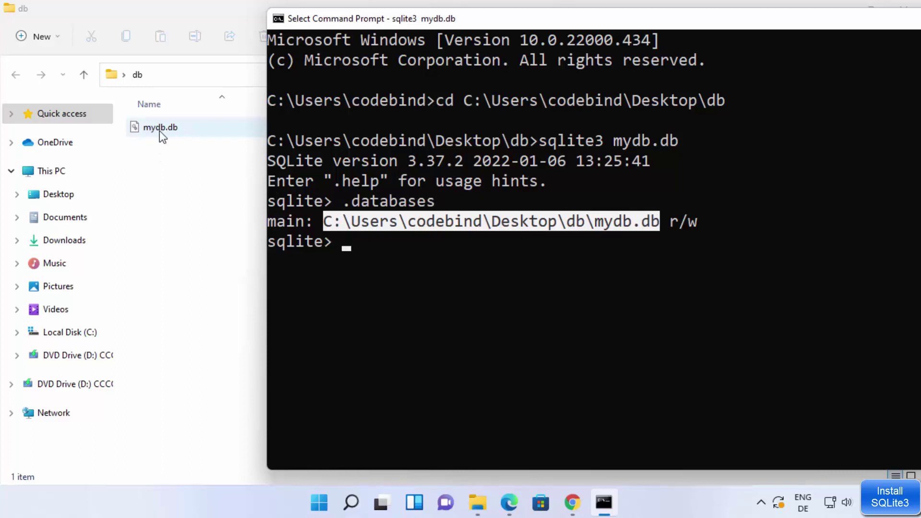
click(629, 346)
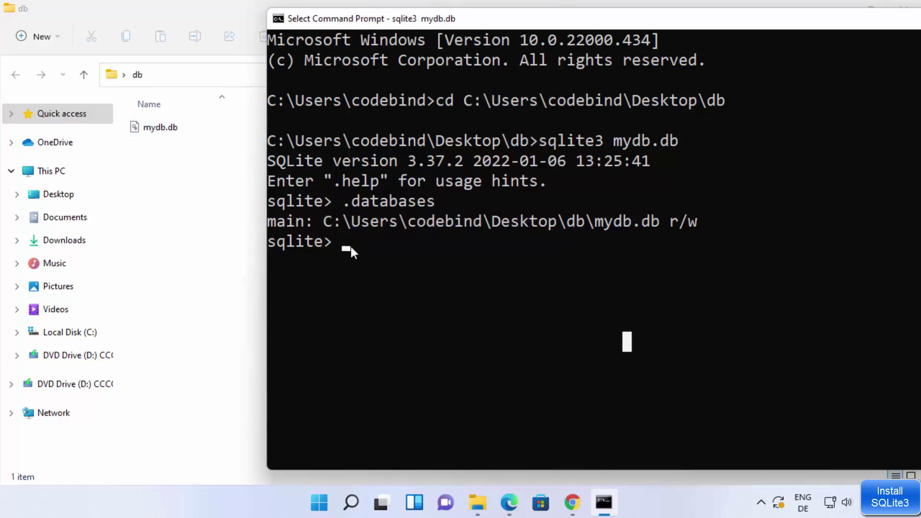
click(628, 162)
click(618, 141)
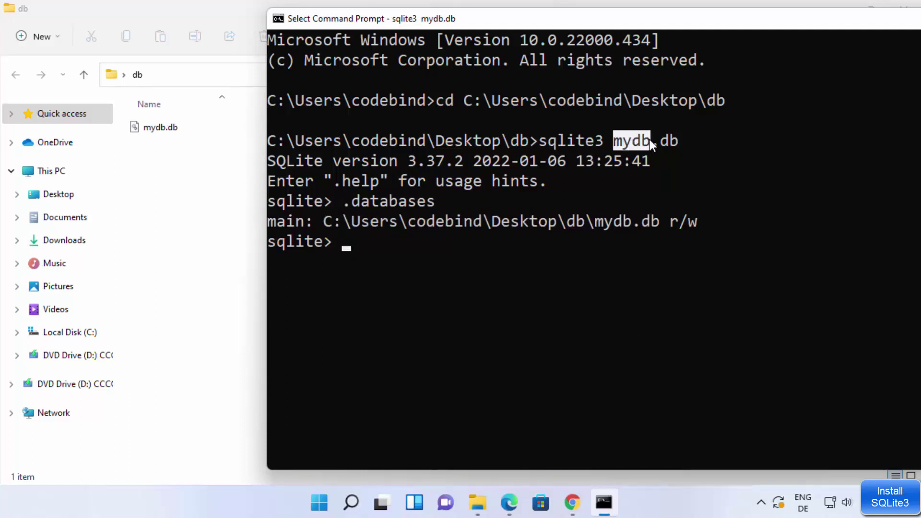
drag(650, 140, 670, 140)
drag(540, 139, 687, 140)
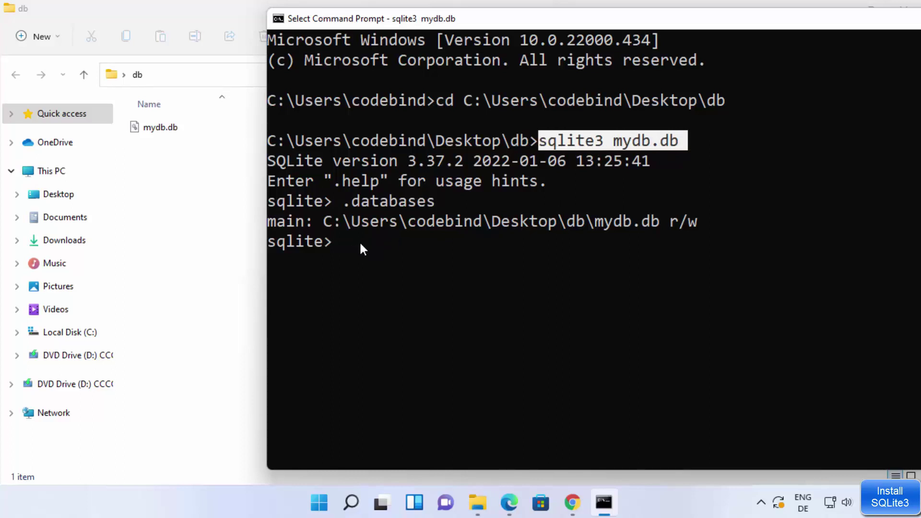
Step: Run create table books(id INT PRIMARY KEY); in the sqlite3 prompt
text(create )
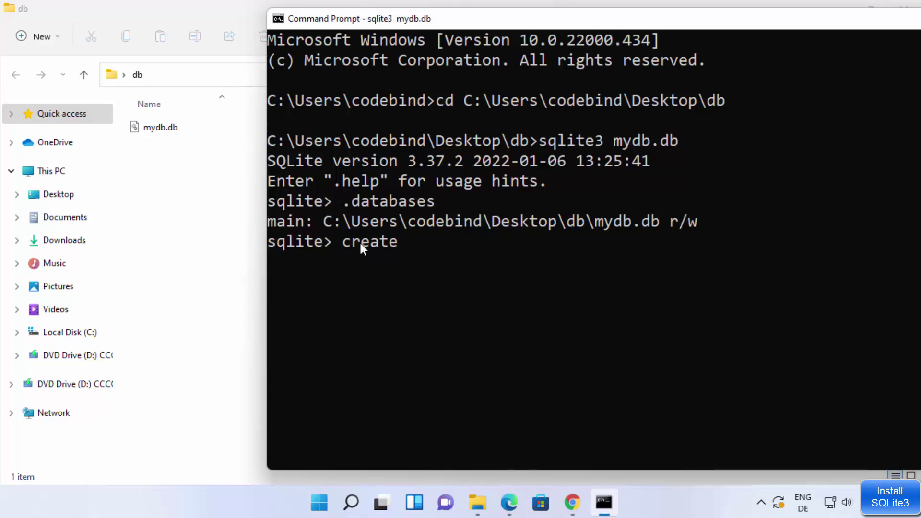
text(table books)
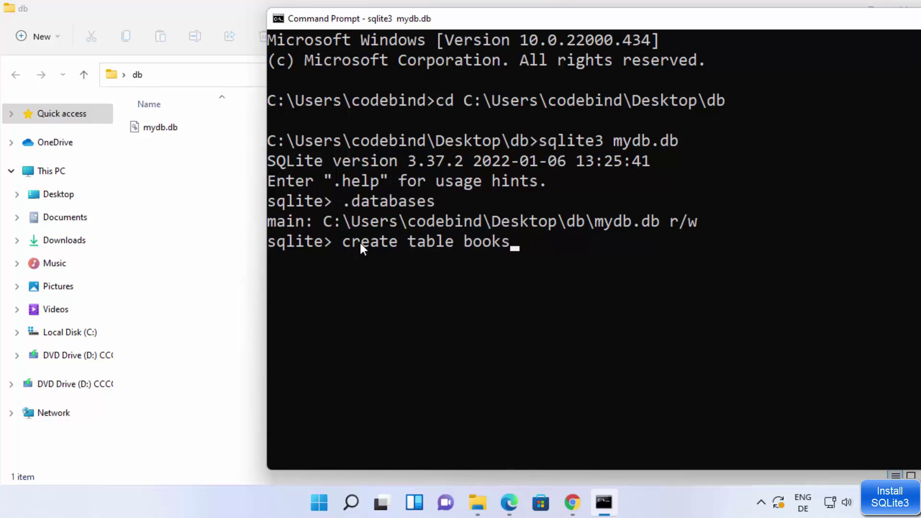
text(())
key(Left)
text(id INT)
click(586, 244)
key(Escape)
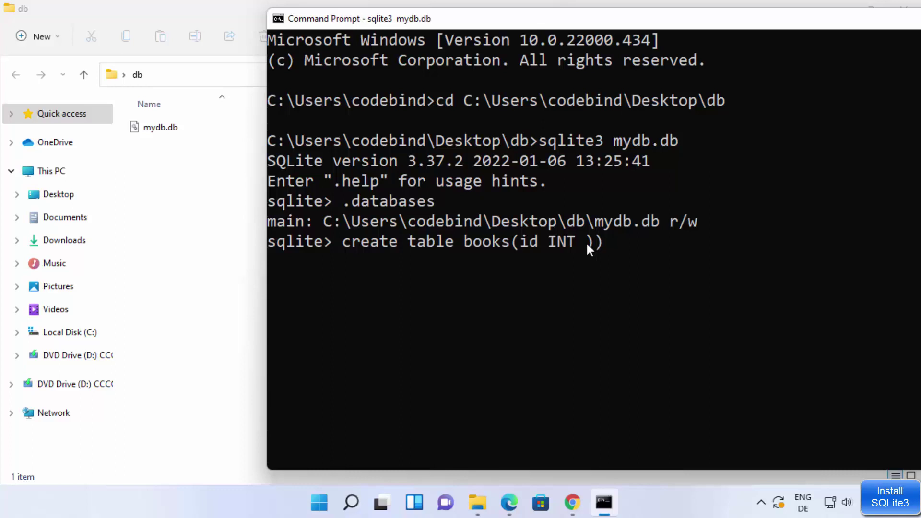
text(PRIMARY KEY)
key(End)
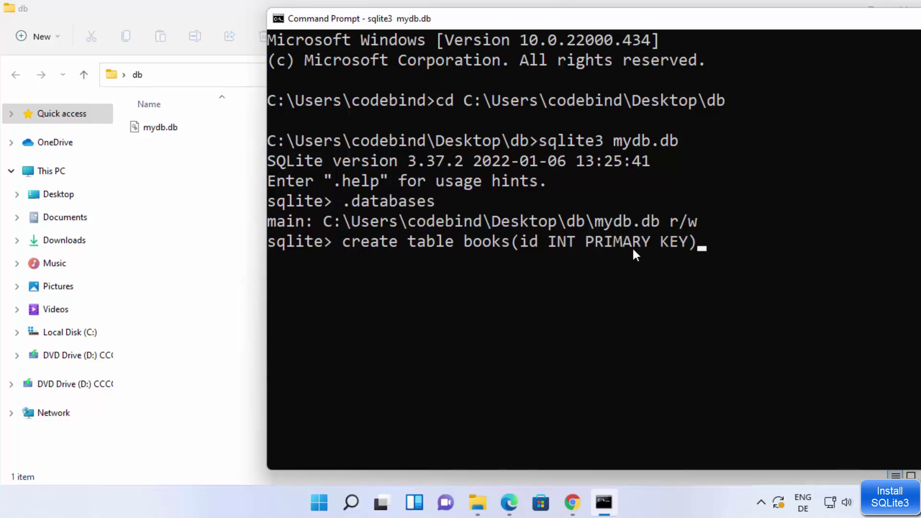
text(;)
key(Return)
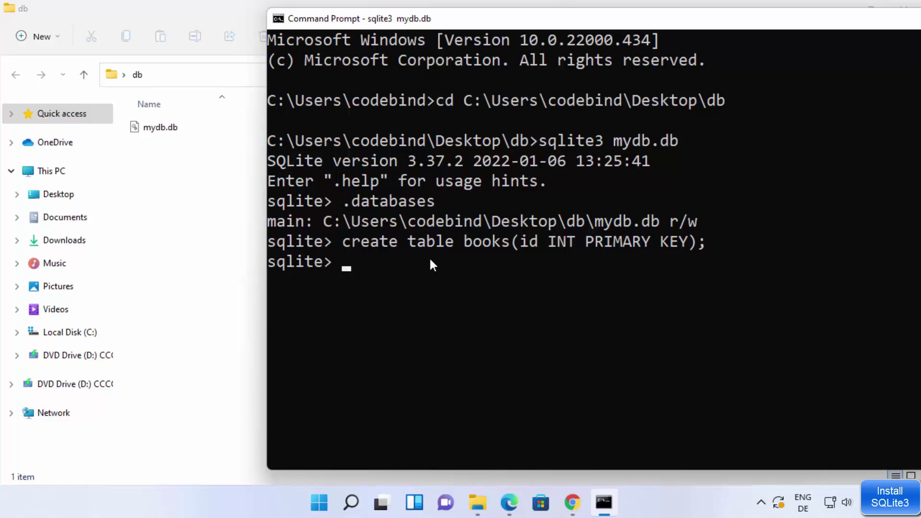
text(.table)
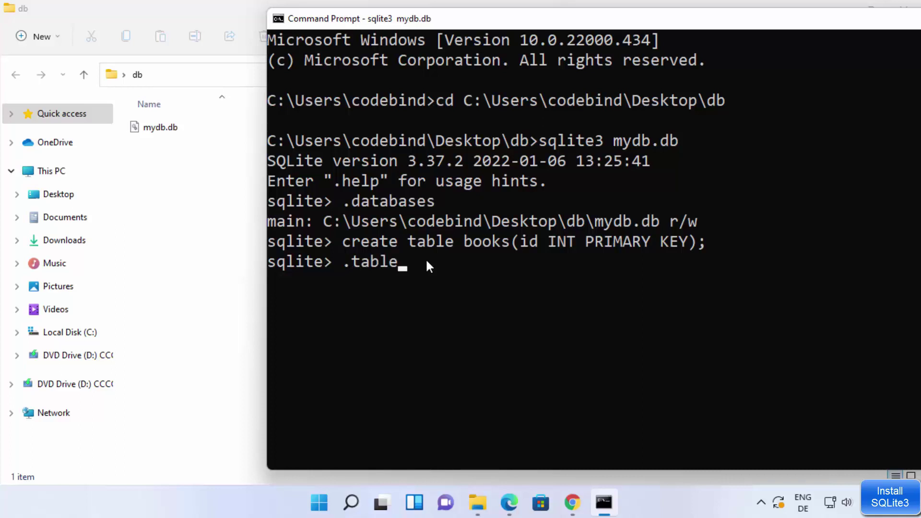
text(s)
Step: List the database tables with .tables, confirming books is present
key(Return)
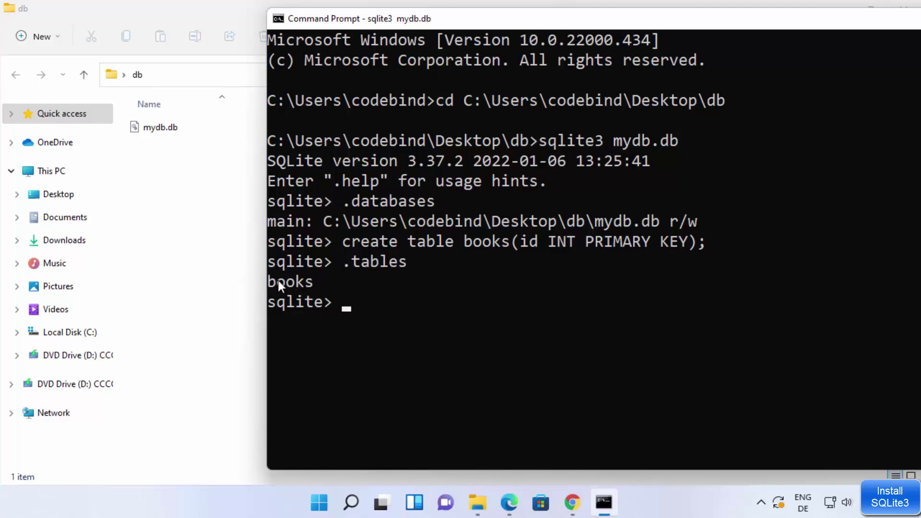
drag(273, 280, 301, 284)
click(469, 243)
click(345, 308)
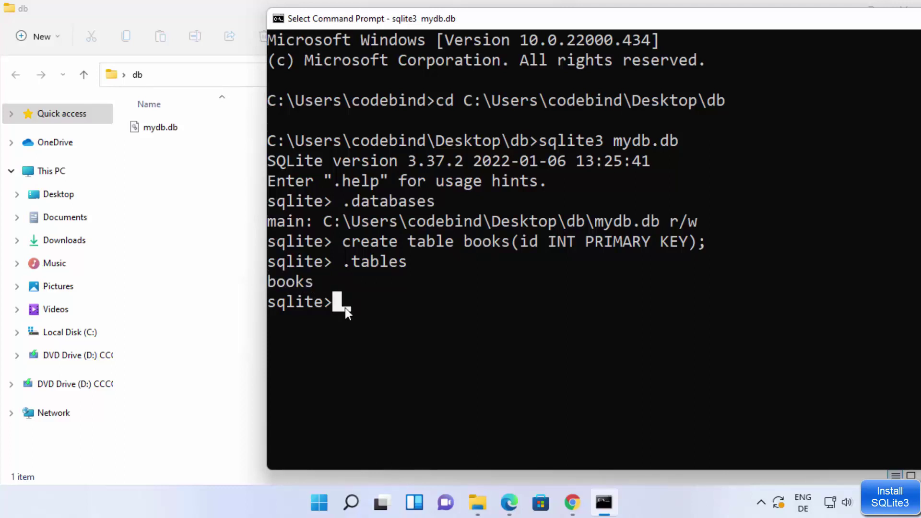
Step: Show .schema books, reviewing CREATE TABLE books(id INT PRIMARY KEY);
text(.schema)
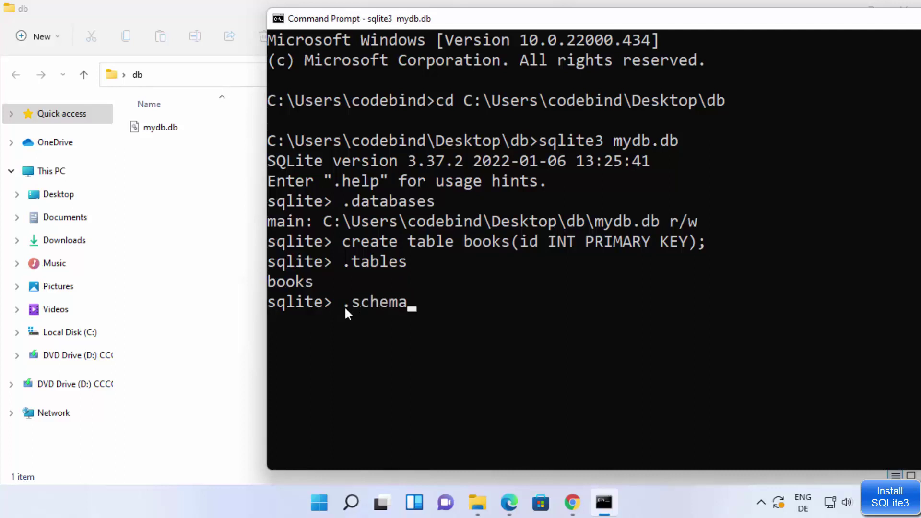
text( books)
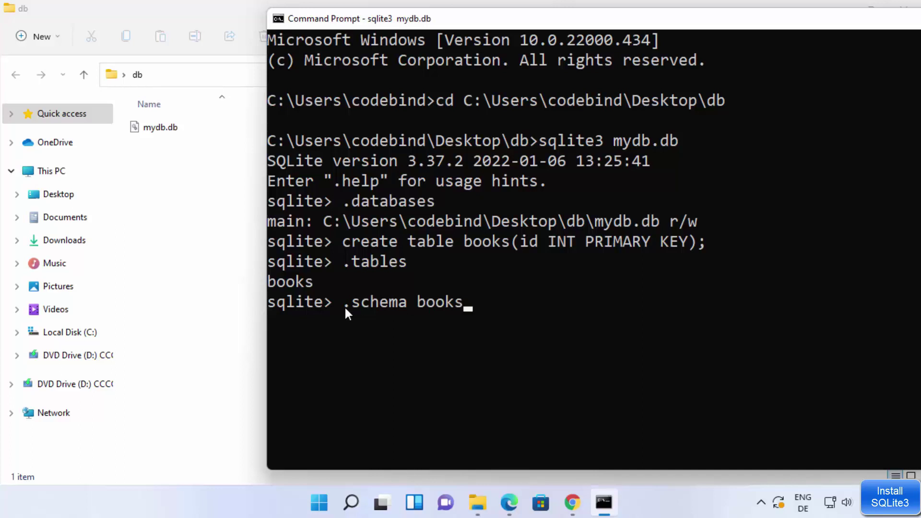
key(Return)
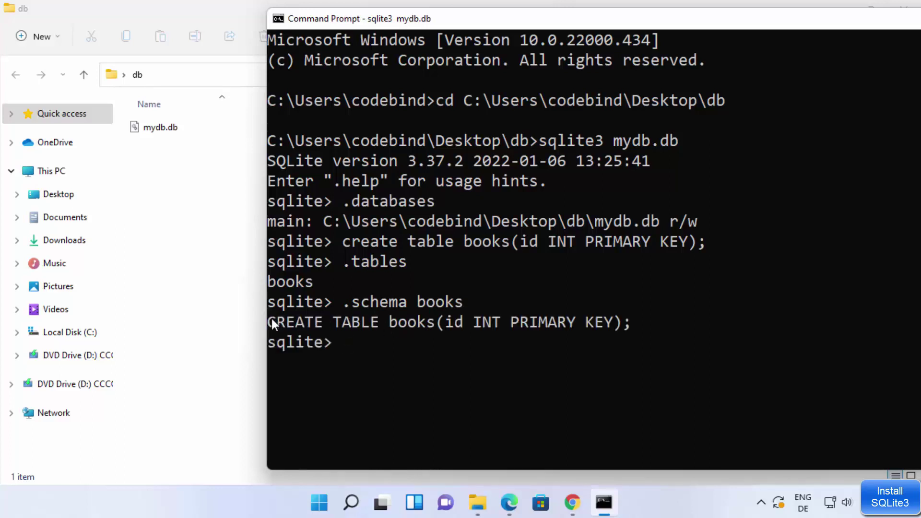
drag(271, 321, 577, 318)
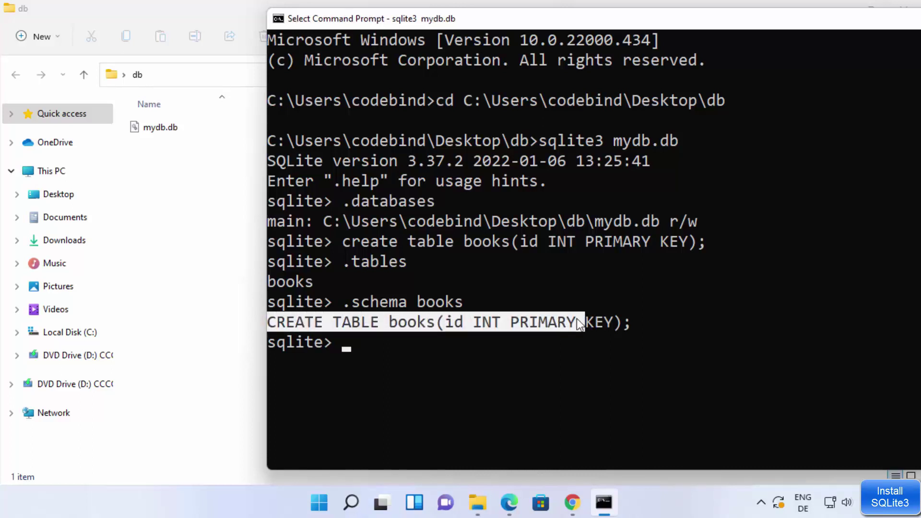
click(525, 323)
drag(440, 321, 603, 322)
click(387, 321)
drag(386, 321, 425, 324)
click(416, 347)
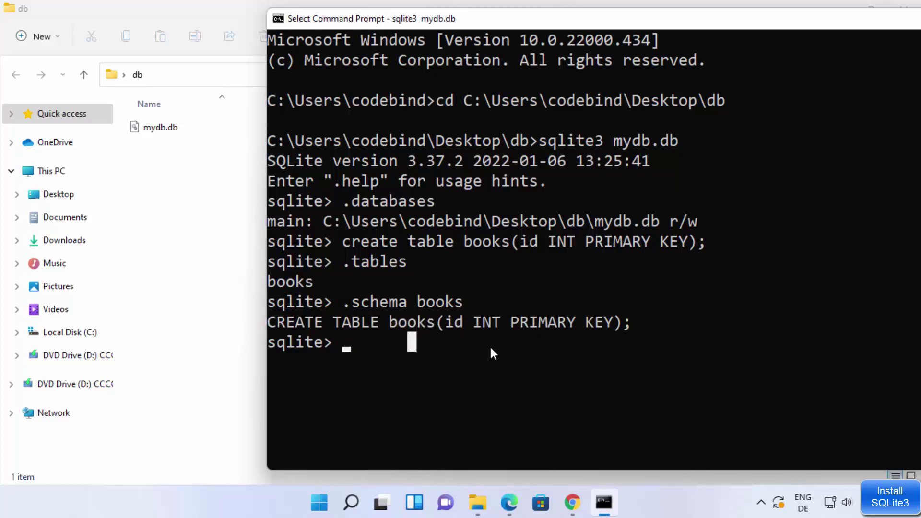